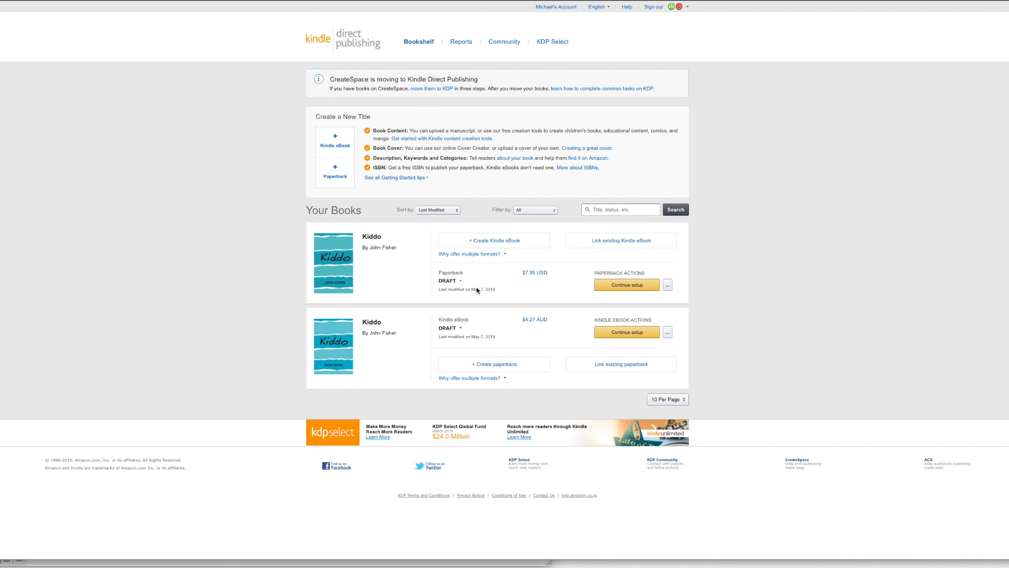
Create a new Kindle eBook with English as its language and set the book title to "Seeing Yellow".
{"action": "left_click", "coordinate": [339, 143]}
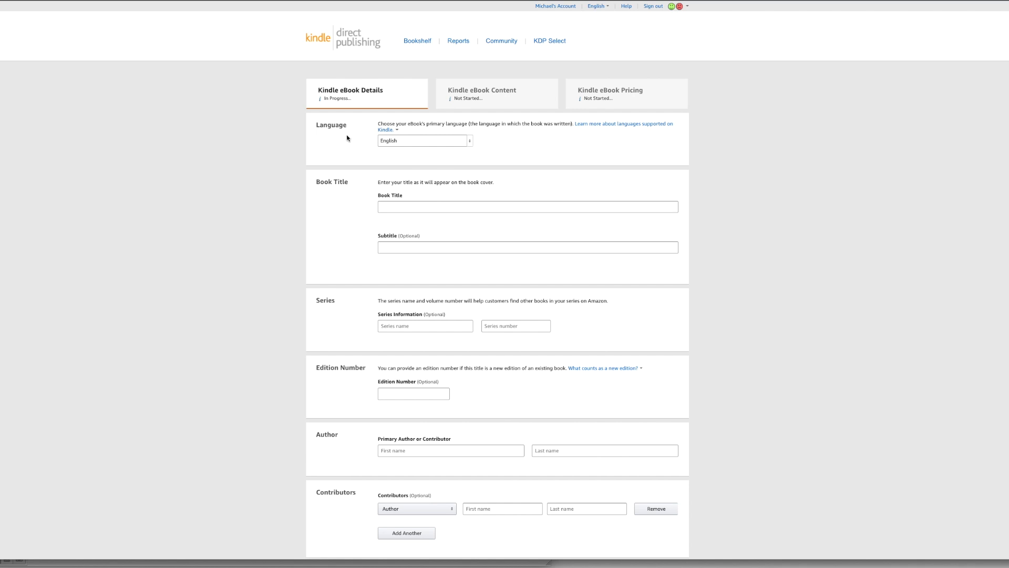
{"action": "left_click", "coordinate": [470, 142]}
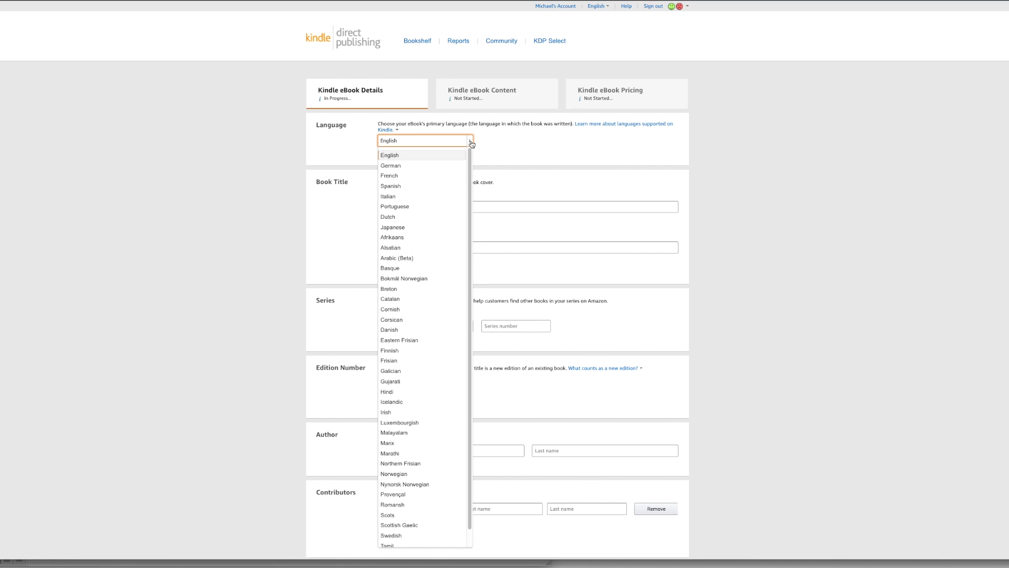
{"action": "left_click", "coordinate": [500, 145]}
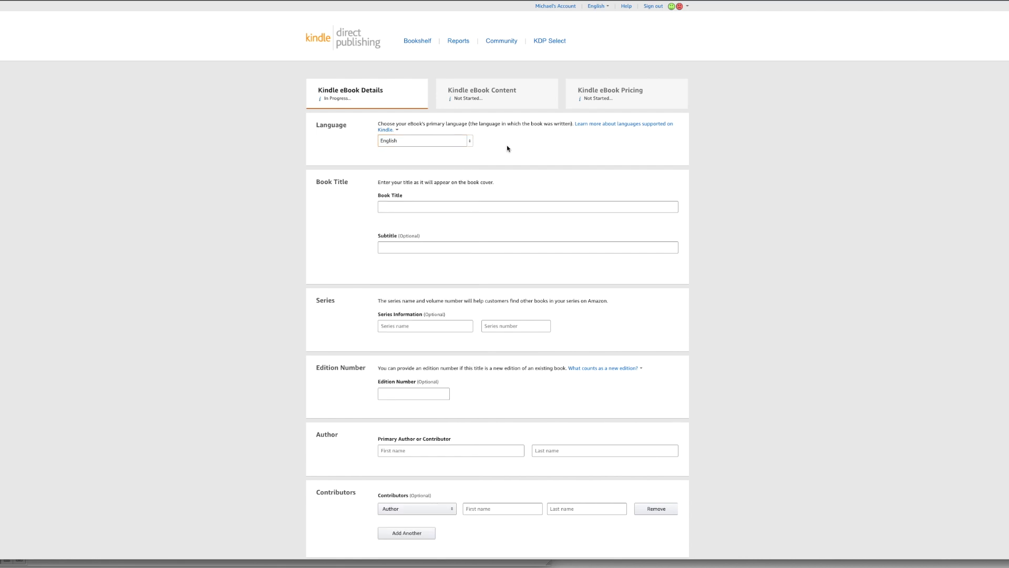
{"action": "left_click", "coordinate": [421, 205]}
{"action": "type", "text": "Seeing Yellow"}
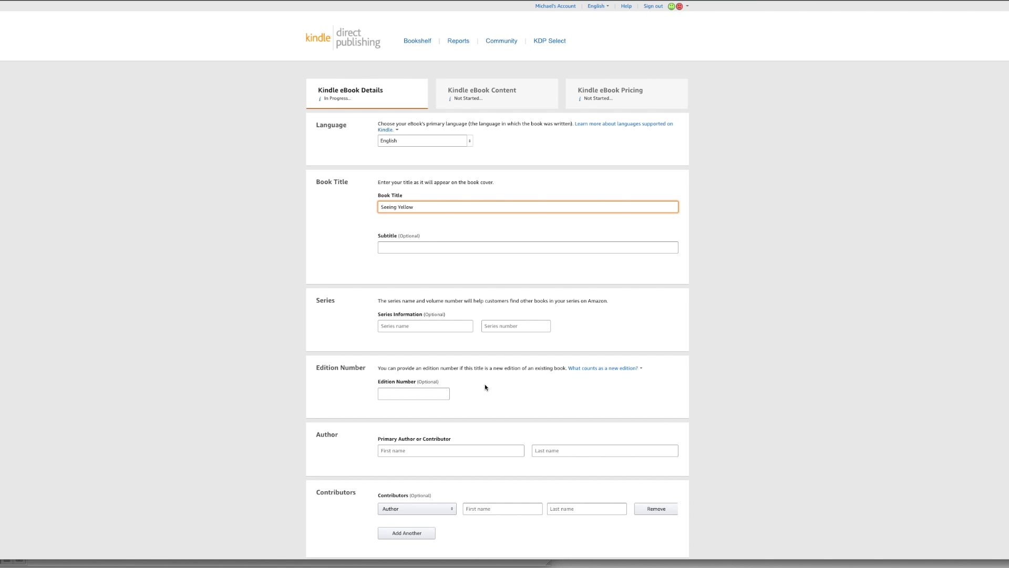
Enter the primary author's first and last name in the eBook details.
{"action": "scroll", "coordinate": [476, 365], "scroll_direction": "down", "scroll_amount": 2}
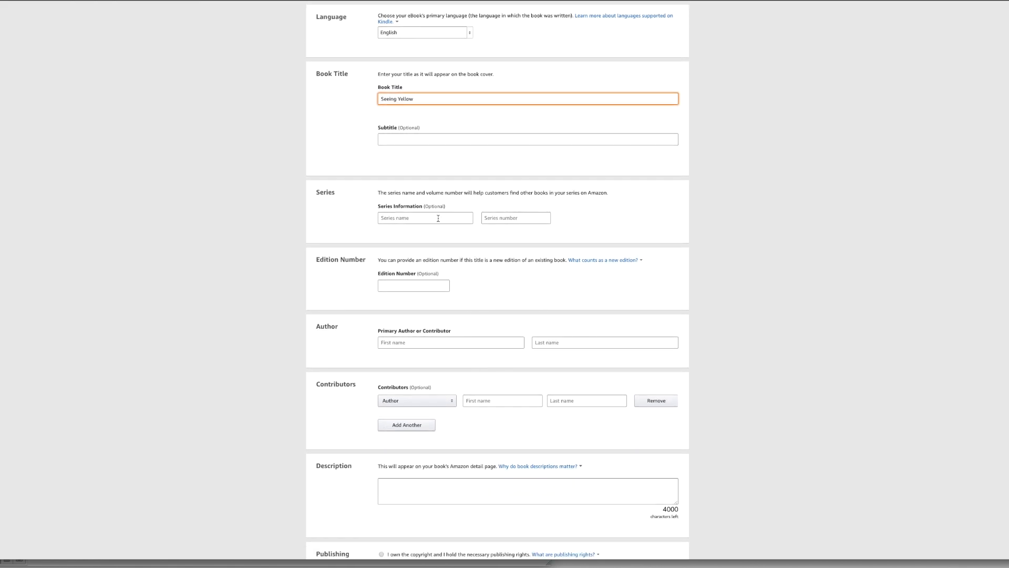
{"action": "left_click", "coordinate": [405, 342]}
{"action": "type", "text": "John"}
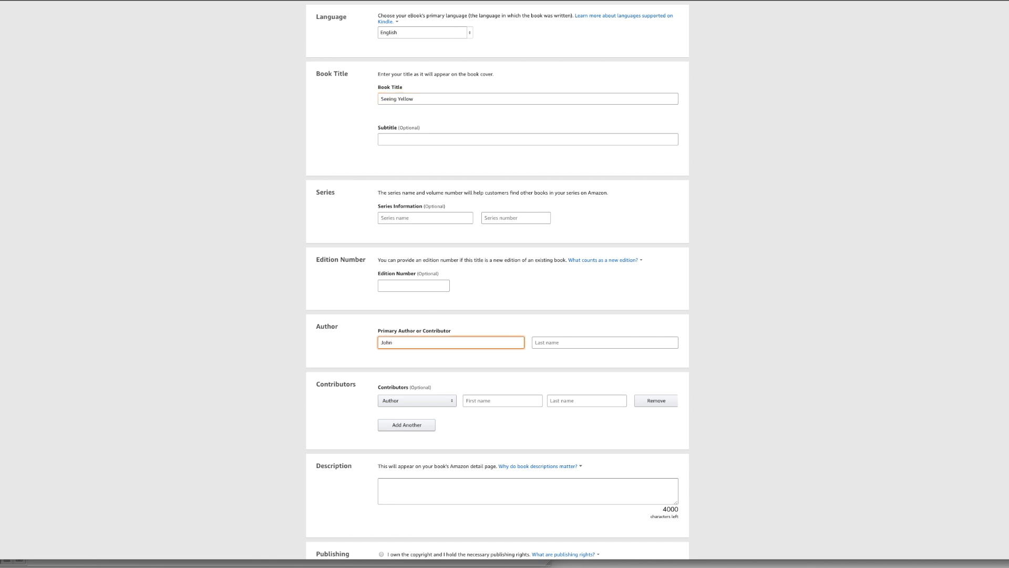
{"action": "key", "text": "Tab"}
{"action": "type", "text": "Fisher"}
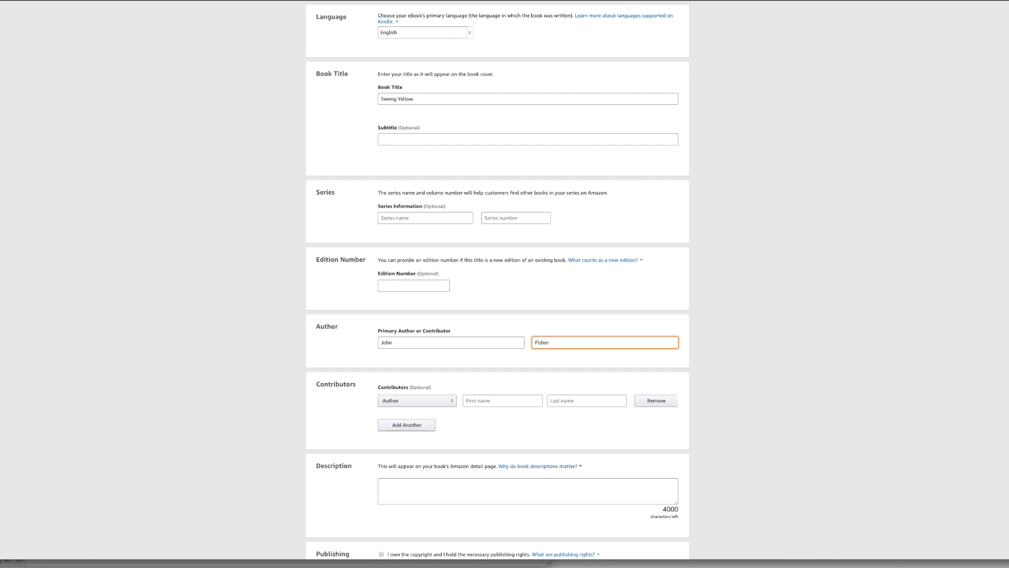
{"action": "scroll", "coordinate": [636, 299], "scroll_direction": "down", "scroll_amount": 2}
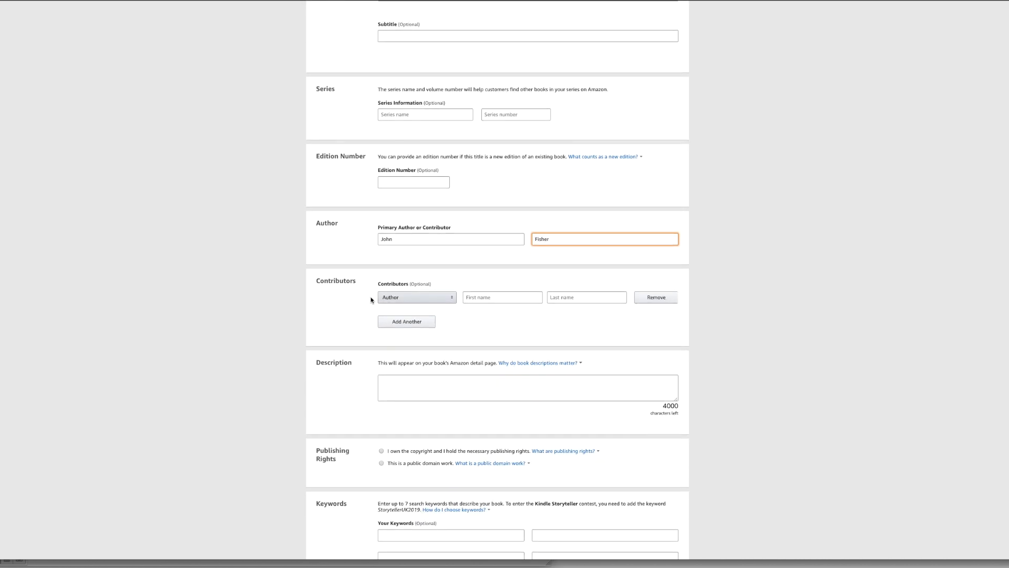
{"action": "left_click", "coordinate": [452, 298]}
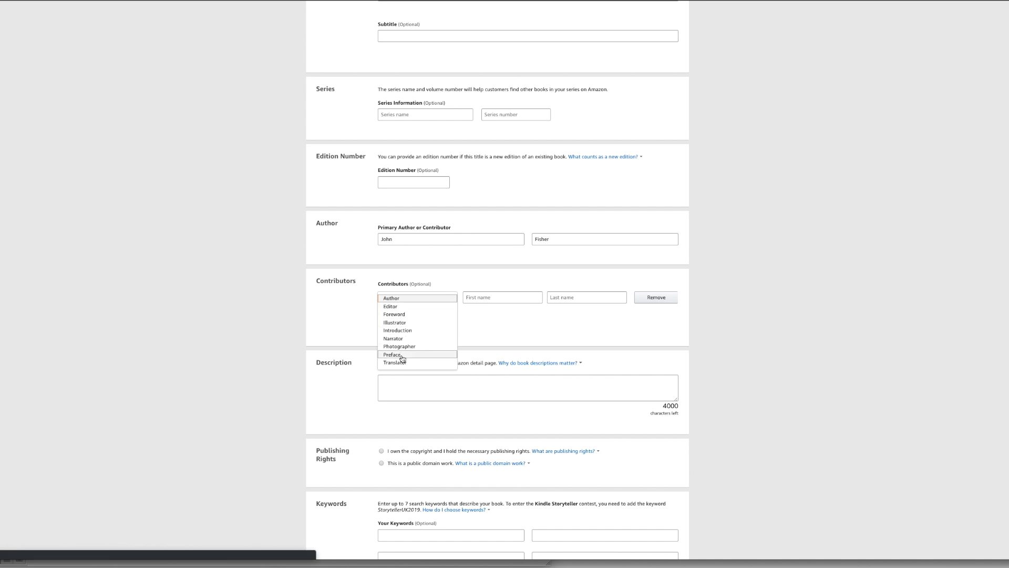
{"action": "left_click", "coordinate": [491, 321]}
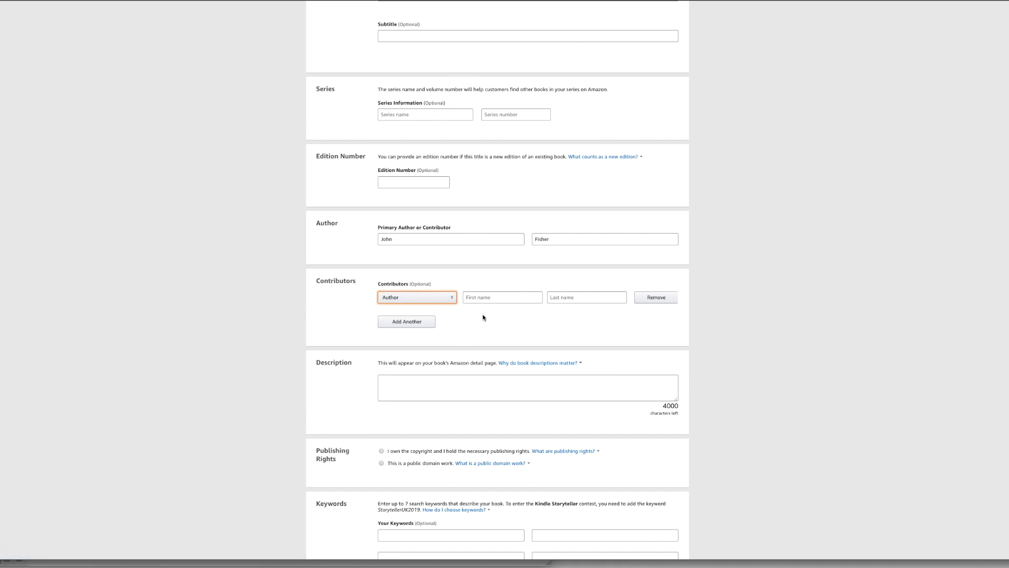
Copy the whole blurb beginning "Bernie is the bloke you don't notice" from the Word document into the eBook's description.
{"action": "left_click", "coordinate": [405, 389]}
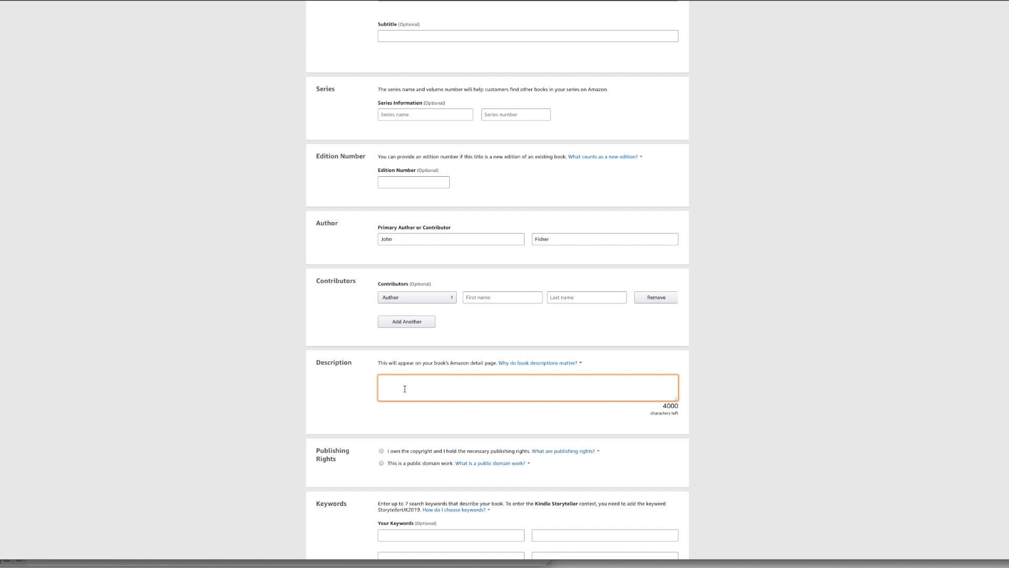
{"action": "key", "text": "super+Tab"}
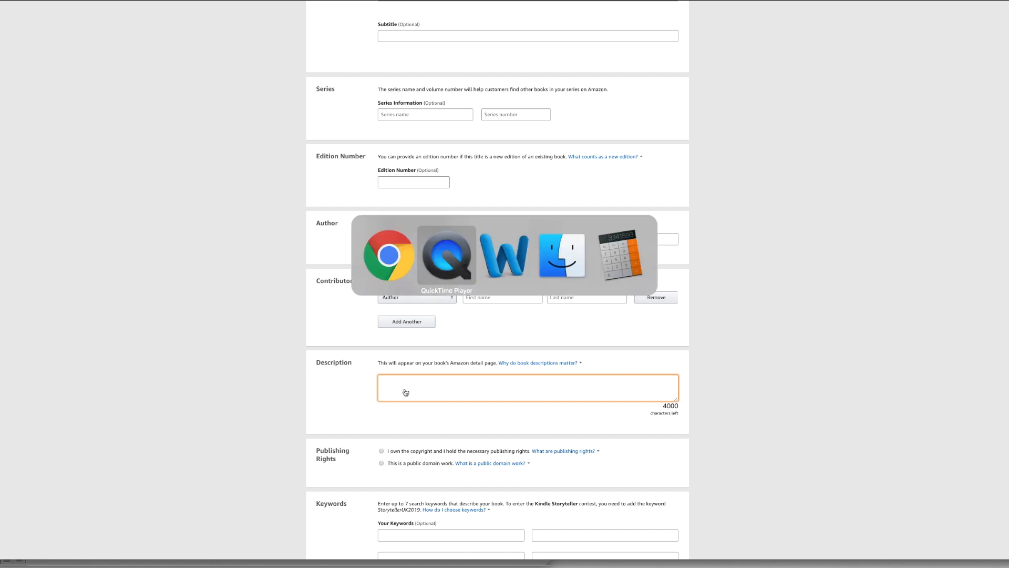
{"action": "key", "text": "super+Tab"}
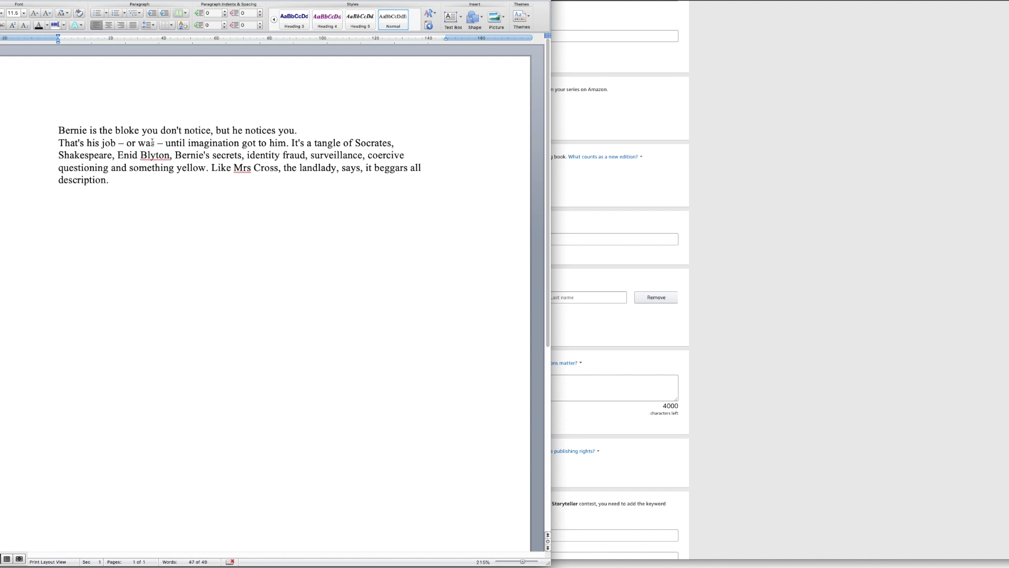
{"action": "left_click_drag", "start_coordinate": [123, 183], "coordinate": [45, 130]}
{"action": "key", "text": "super+c"}
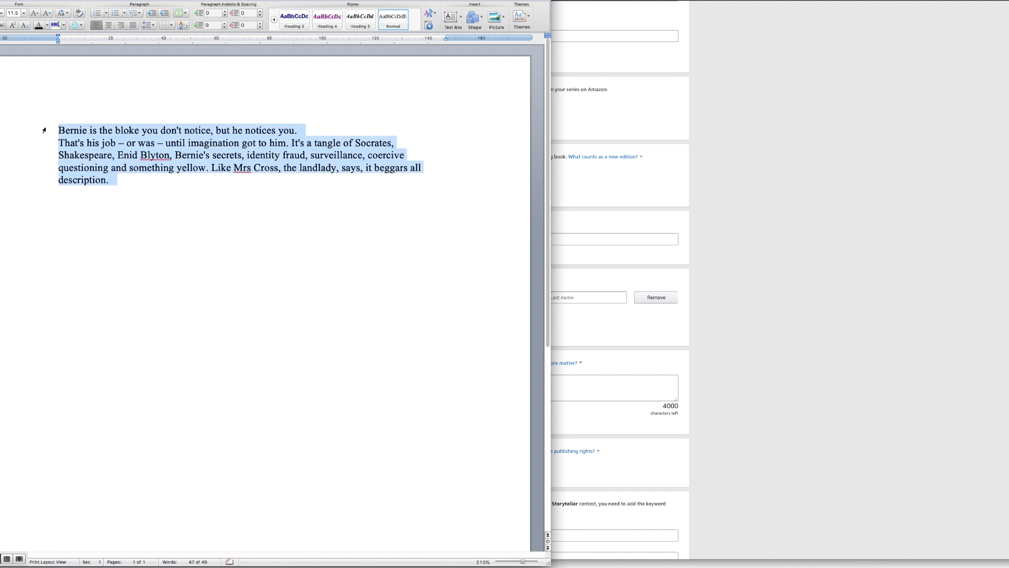
{"action": "left_click", "coordinate": [991, 287]}
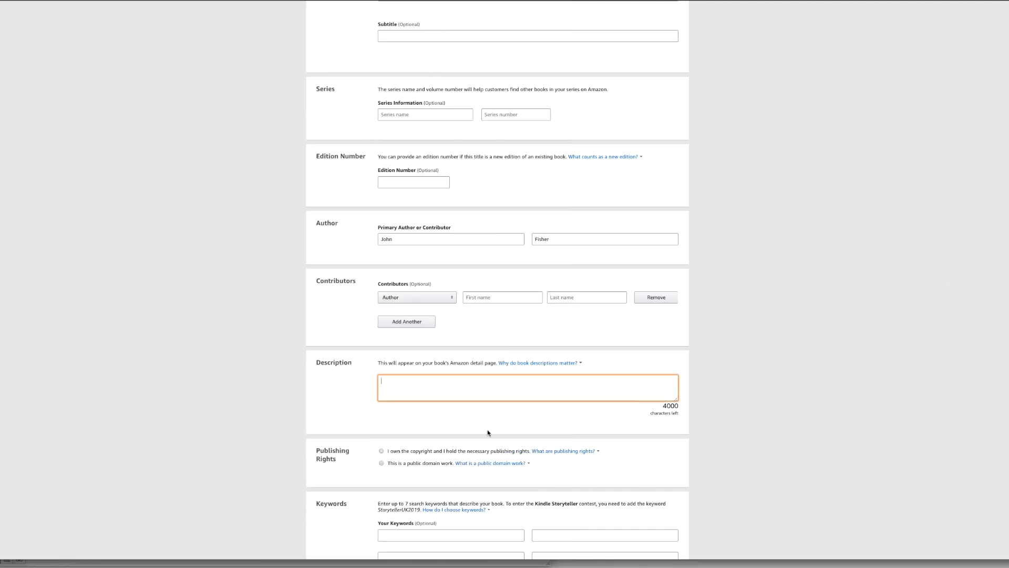
{"action": "key", "text": "super+v"}
Declare that you own the copyright and hold the necessary publishing rights.
{"action": "scroll", "coordinate": [494, 384], "scroll_direction": "down", "scroll_amount": 2}
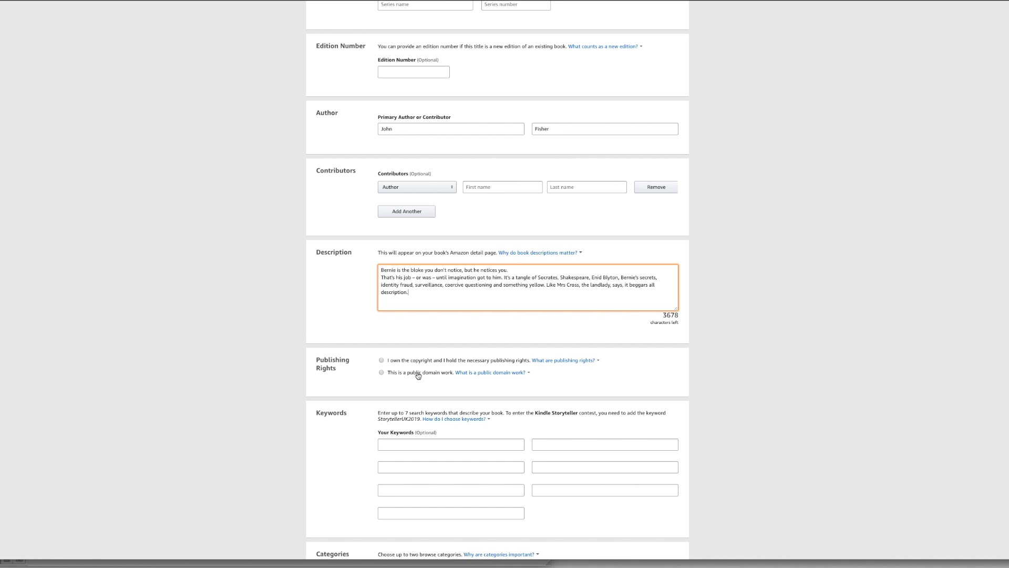
{"action": "left_click", "coordinate": [382, 362]}
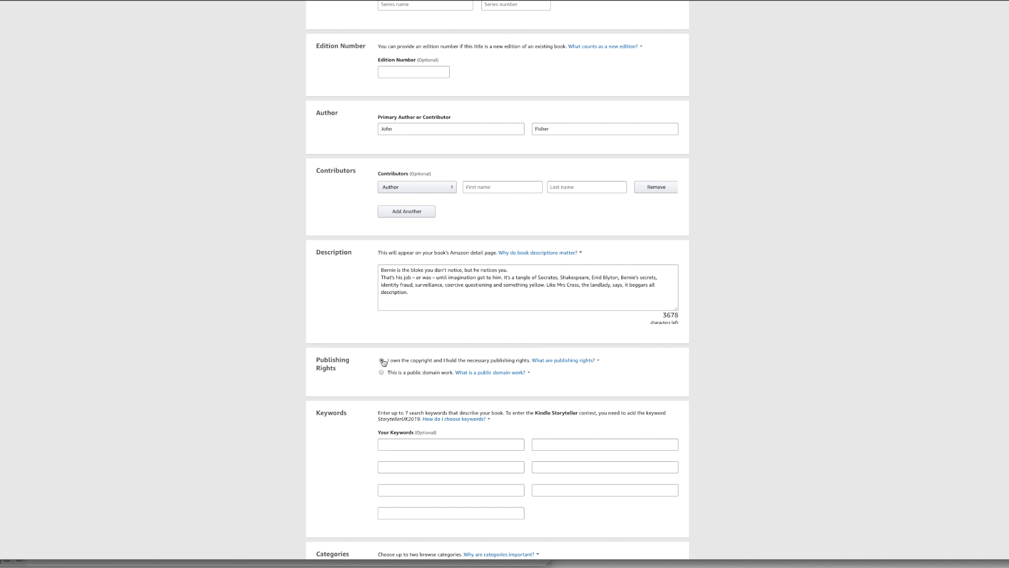
Add the three search keywords "Real Estate", "Property" and "Investment".
{"action": "scroll", "coordinate": [719, 307], "scroll_direction": "down", "scroll_amount": 3}
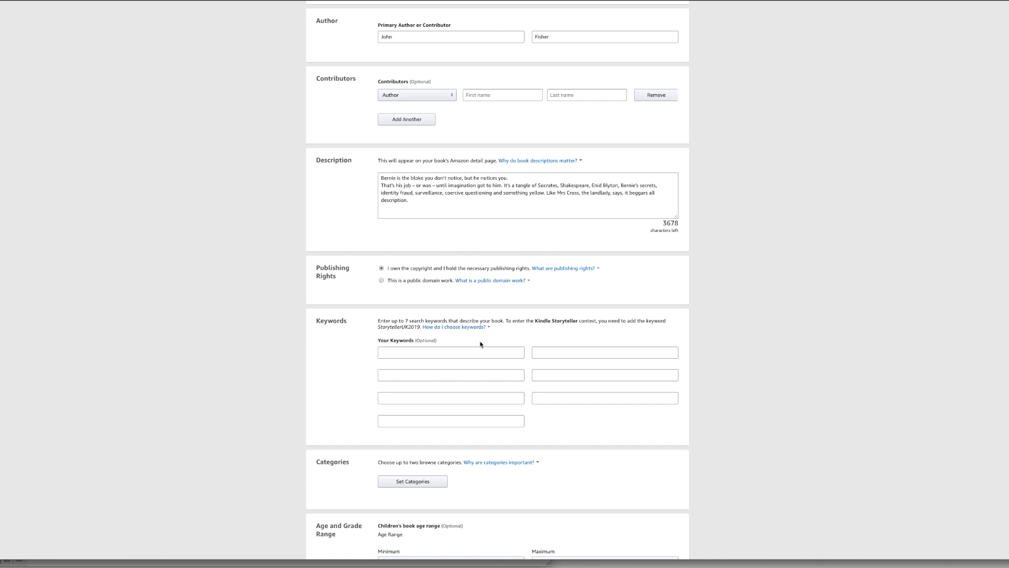
{"action": "left_click", "coordinate": [429, 353]}
{"action": "type", "text": "Real Estate"}
{"action": "left_click", "coordinate": [436, 376]}
{"action": "type", "text": "Property"}
{"action": "left_click", "coordinate": [431, 399]}
{"action": "type", "text": "Investment"}
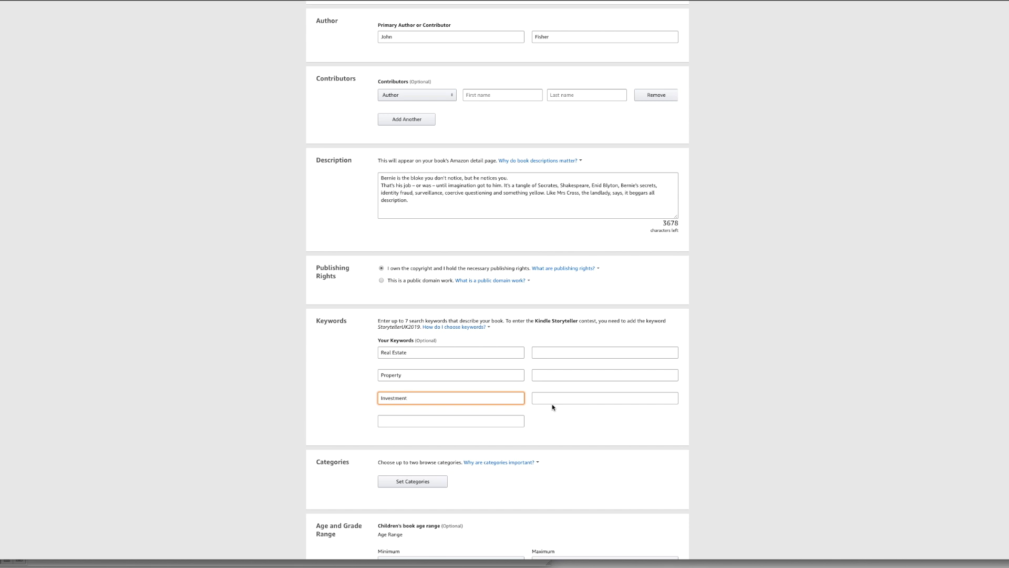
Browse the available book categories under Fiction and under Nonfiction's Business & Economics group.
{"action": "scroll", "coordinate": [714, 392], "scroll_direction": "down", "scroll_amount": 3}
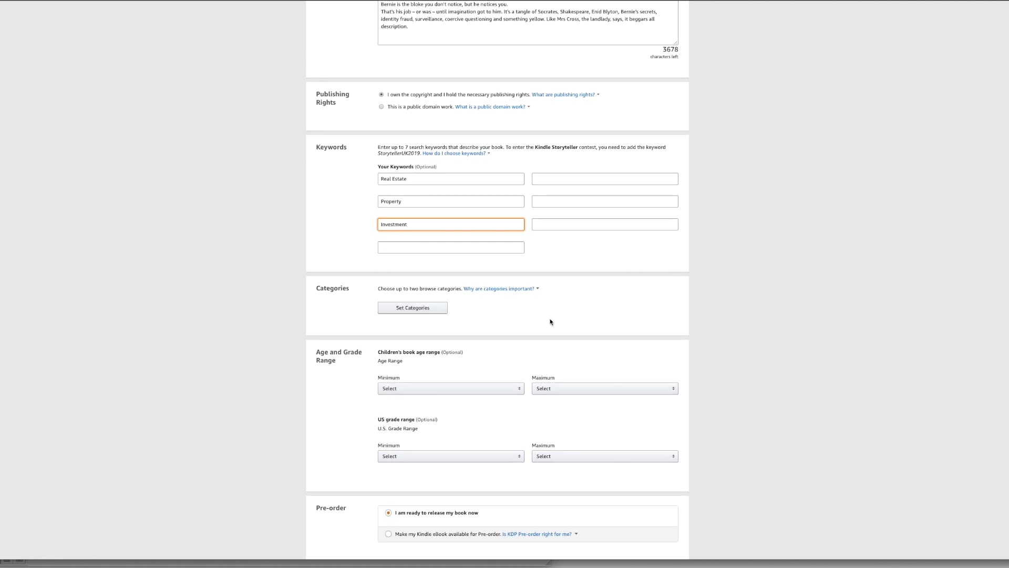
{"action": "left_click", "coordinate": [420, 312]}
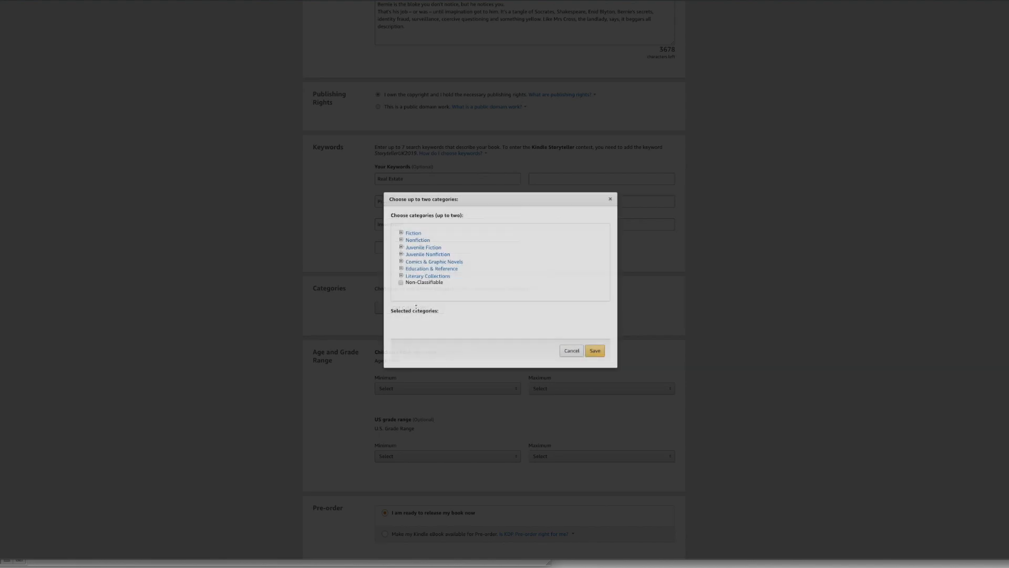
{"action": "left_click", "coordinate": [402, 233]}
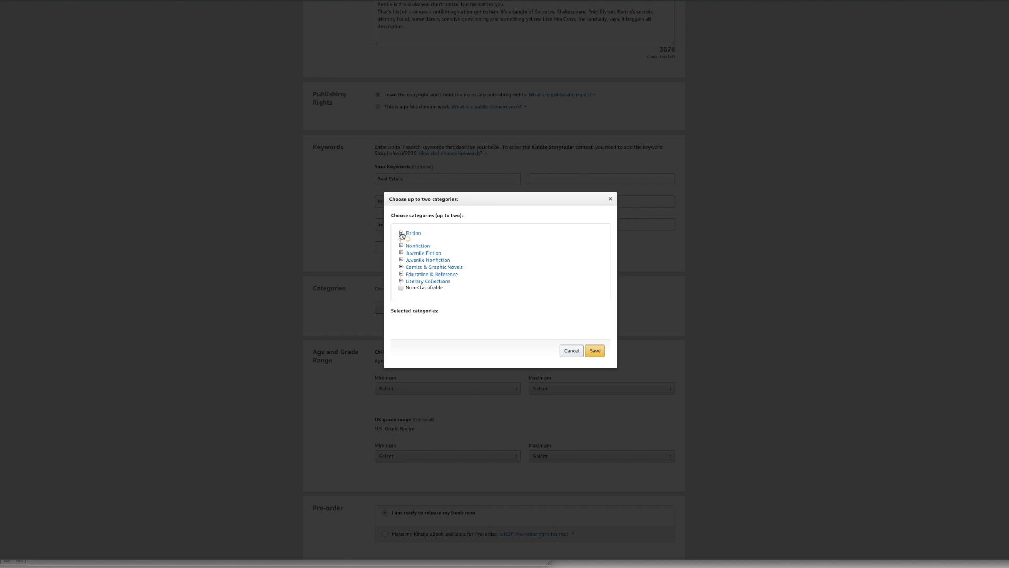
{"action": "scroll", "coordinate": [509, 254], "scroll_direction": "down", "scroll_amount": 5}
{"action": "scroll", "coordinate": [509, 256], "scroll_direction": "down", "scroll_amount": 10}
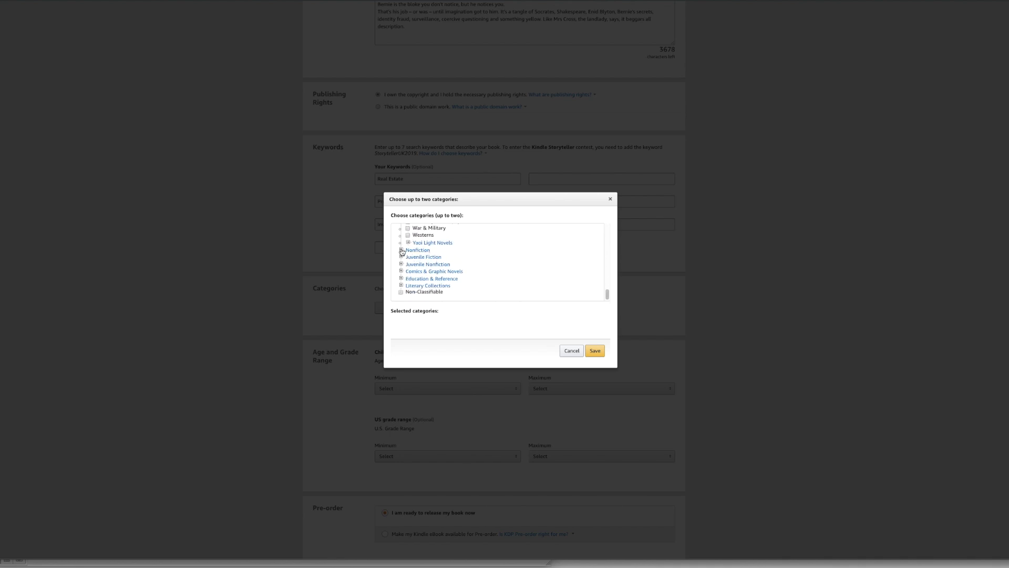
{"action": "left_click", "coordinate": [401, 250]}
{"action": "scroll", "coordinate": [481, 253], "scroll_direction": "down", "scroll_amount": 3}
{"action": "scroll", "coordinate": [482, 254], "scroll_direction": "up", "scroll_amount": 3}
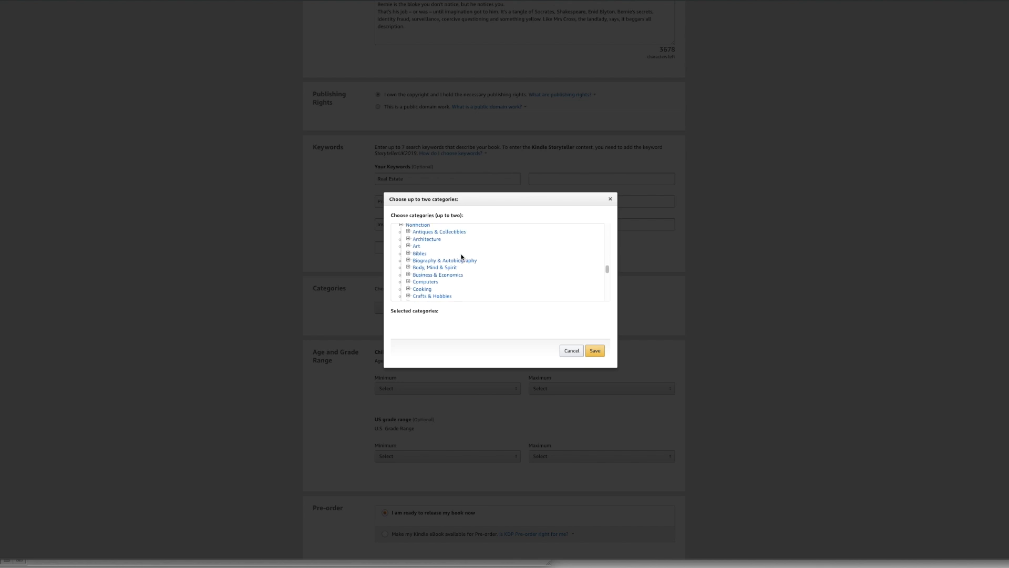
{"action": "left_click", "coordinate": [407, 274]}
{"action": "scroll", "coordinate": [519, 258], "scroll_direction": "down", "scroll_amount": 2}
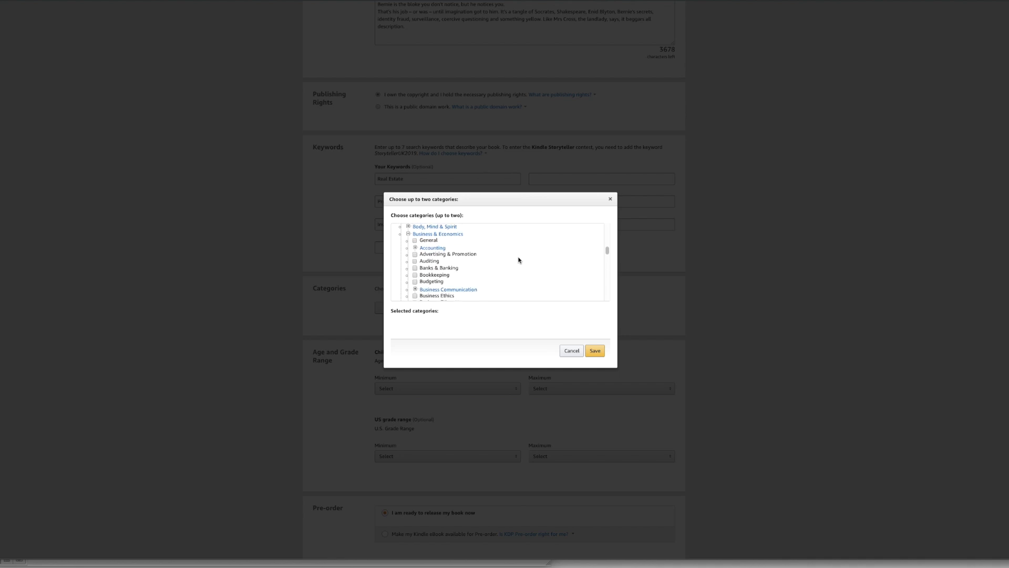
{"action": "scroll", "coordinate": [519, 260], "scroll_direction": "down", "scroll_amount": 3}
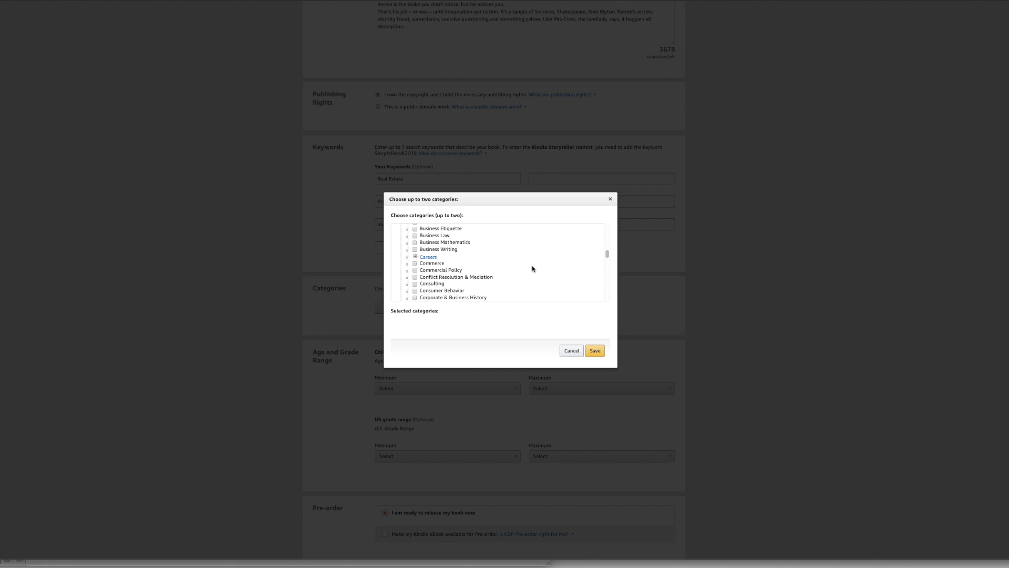
Select Fiction > General as the book's category and save the category selection.
{"action": "scroll", "coordinate": [532, 269], "scroll_direction": "up", "scroll_amount": 10}
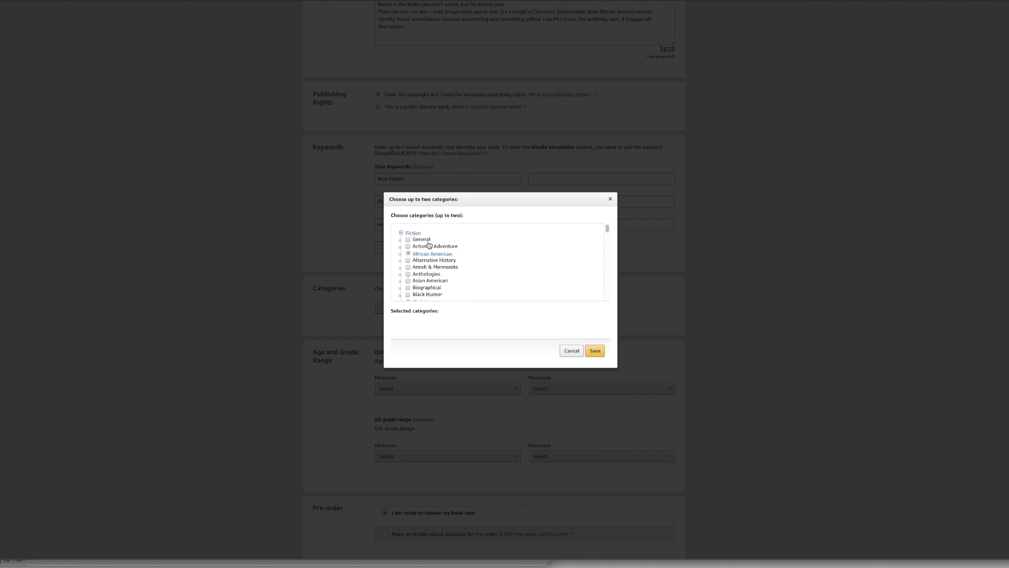
{"action": "left_click", "coordinate": [408, 240]}
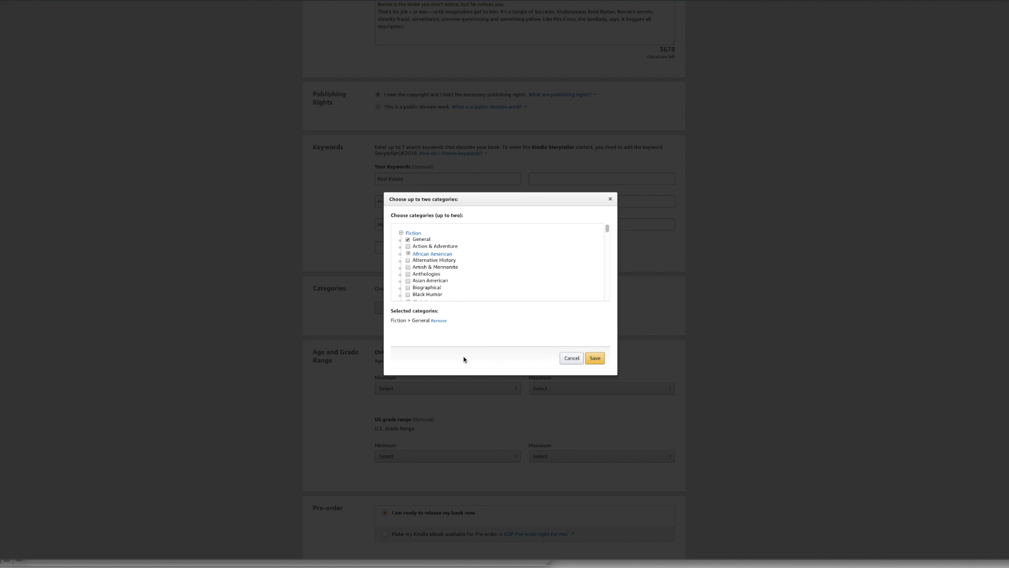
{"action": "left_click", "coordinate": [596, 359]}
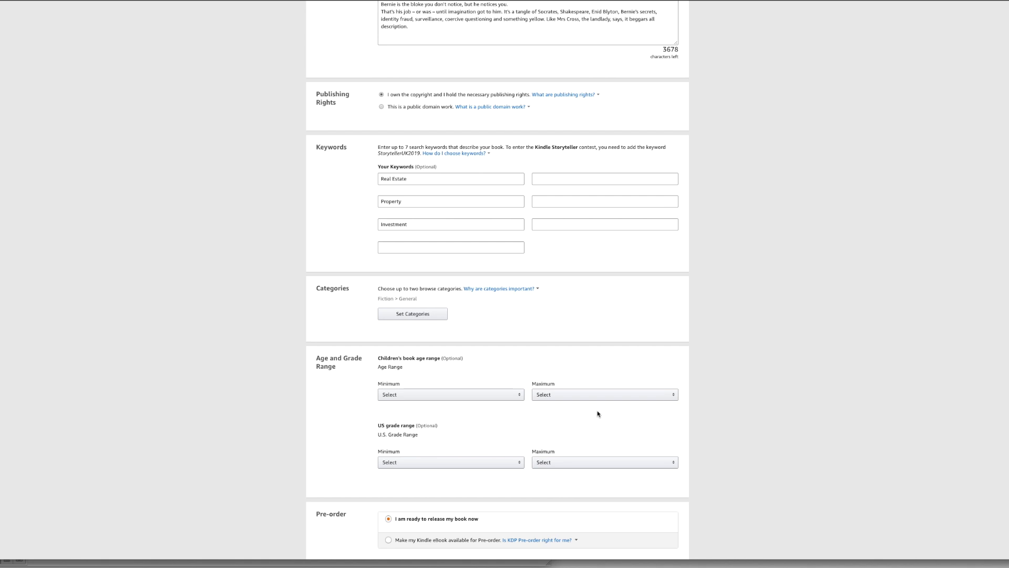
{"action": "left_click", "coordinate": [523, 399]}
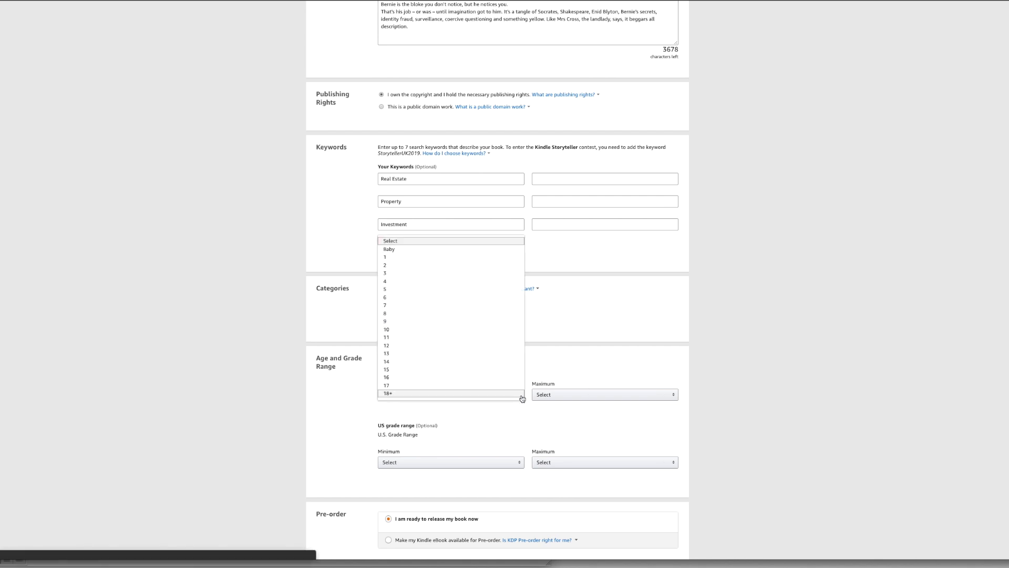
{"action": "left_click", "coordinate": [518, 425]}
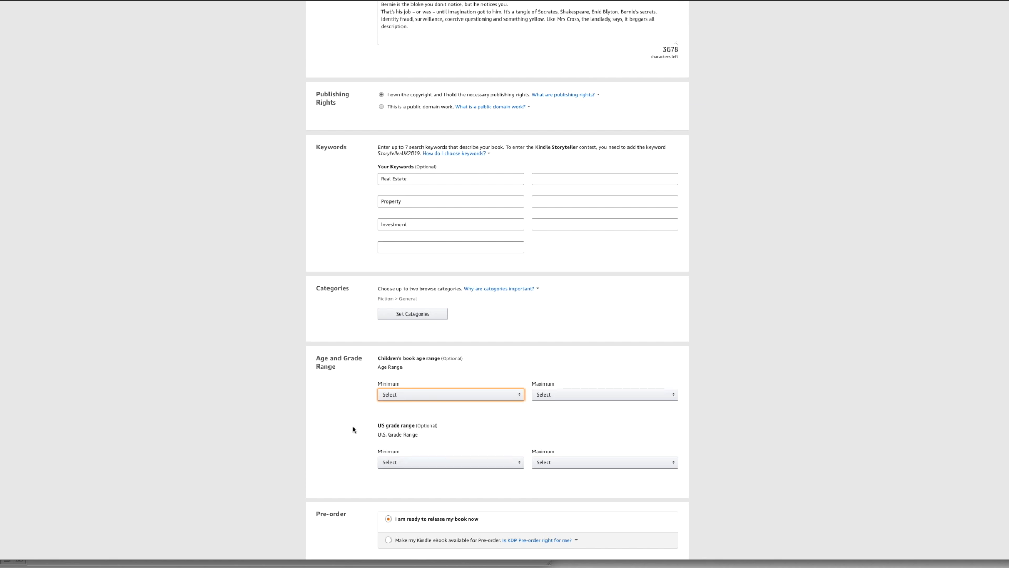
{"action": "left_click", "coordinate": [499, 462]}
{"action": "left_click", "coordinate": [591, 435]}
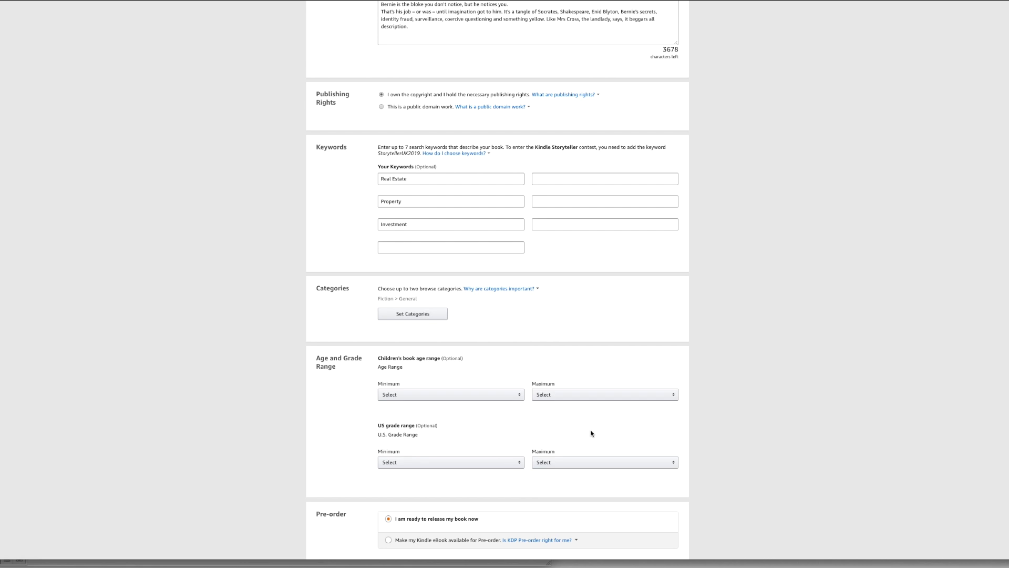
Save the eBook details and continue to the eBook content stage.
{"action": "scroll", "coordinate": [592, 431], "scroll_direction": "down", "scroll_amount": 3}
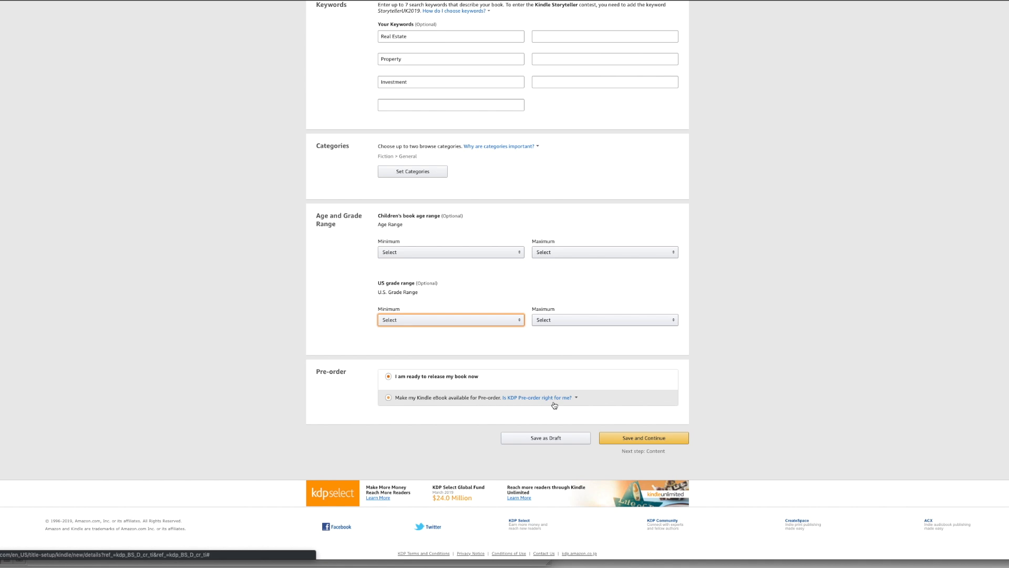
{"action": "left_click", "coordinate": [634, 437]}
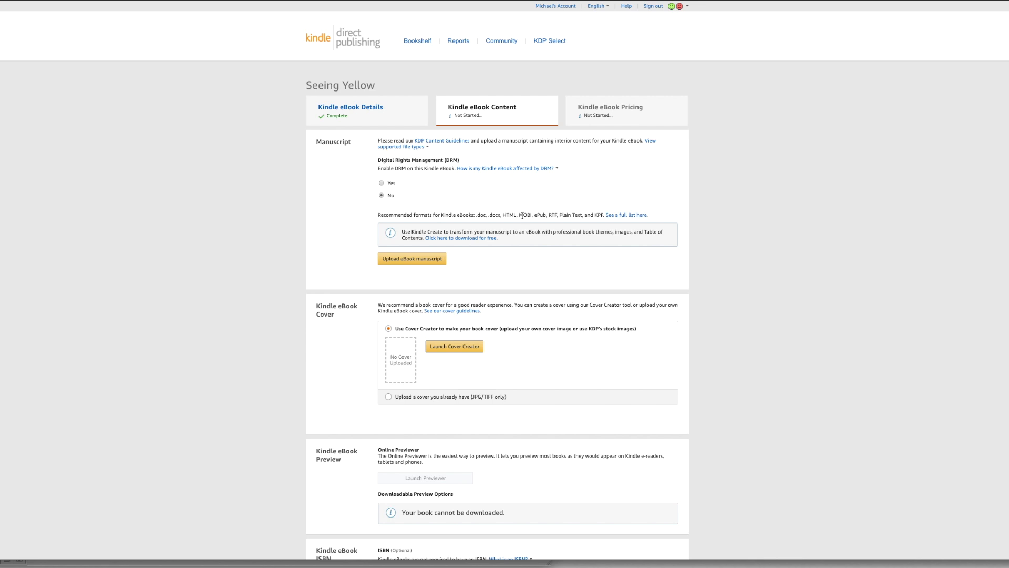
Upload the eBook manuscript "Seeing Yellow interior ebook.docx" from the "Seeing Yellow (JF)" project folder.
{"action": "left_click", "coordinate": [410, 262]}
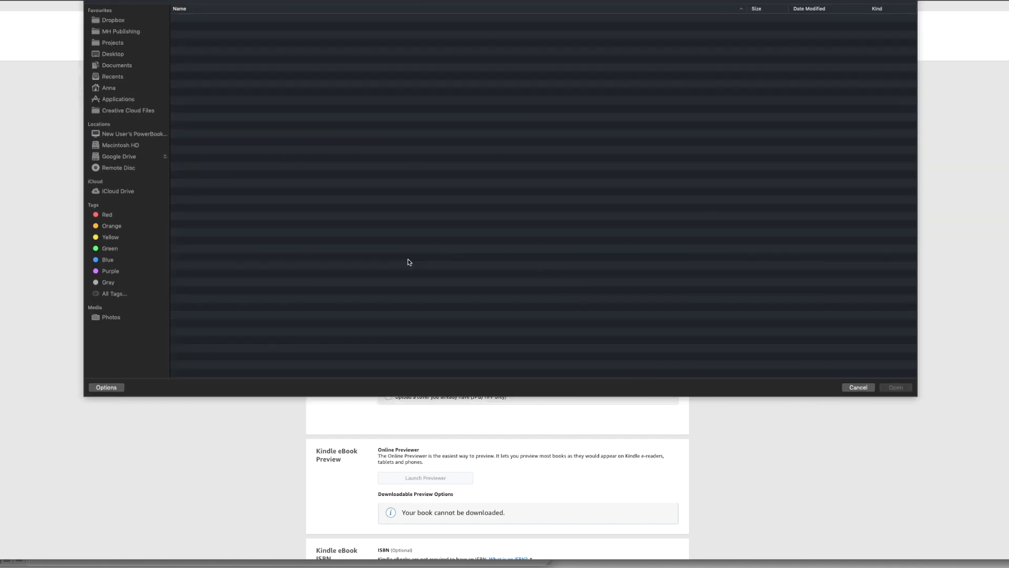
{"action": "left_click", "coordinate": [121, 41]}
{"action": "left_click", "coordinate": [212, 152]}
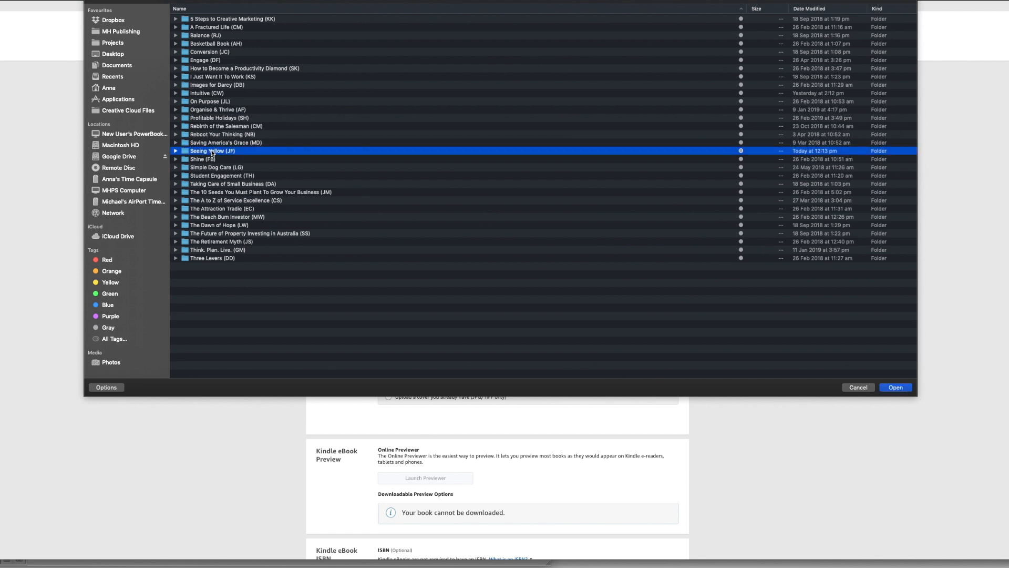
{"action": "double_click", "coordinate": [212, 152]}
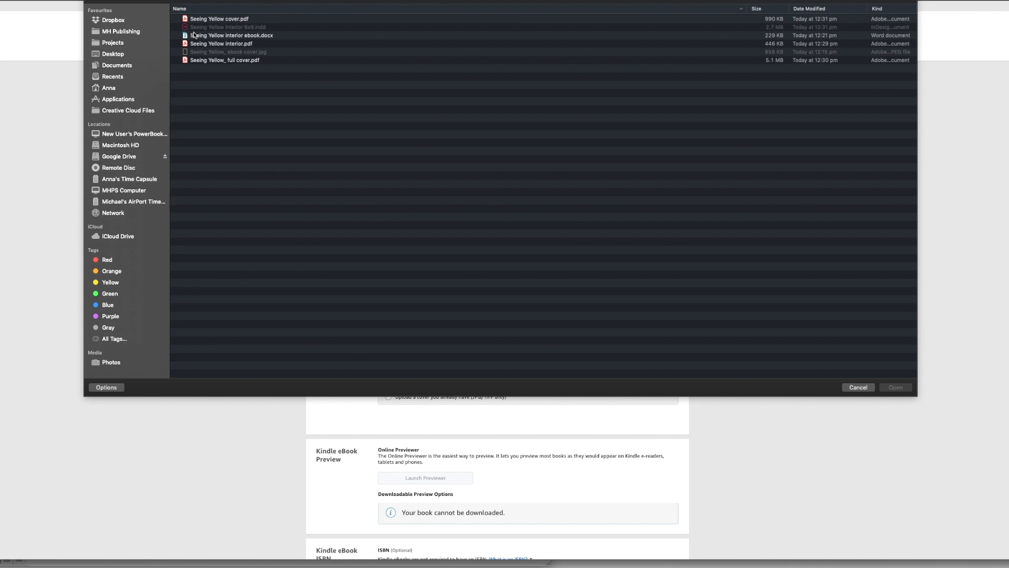
{"action": "left_click", "coordinate": [242, 37]}
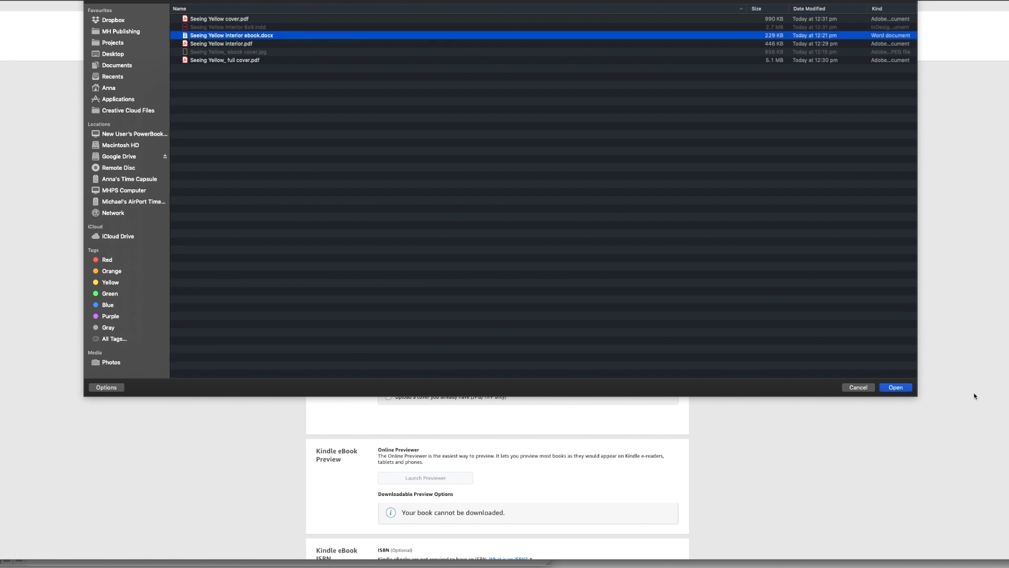
{"action": "left_click", "coordinate": [894, 388]}
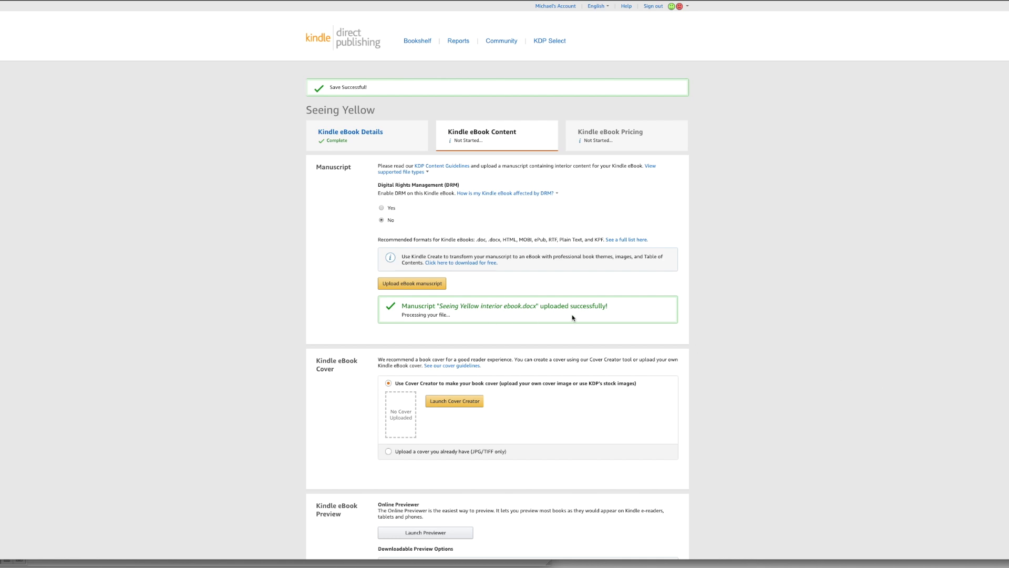
Choose to use an existing cover and upload "Seeing Yellow_ ebook cover.jpg" as the eBook cover.
{"action": "scroll", "coordinate": [803, 308], "scroll_direction": "down", "scroll_amount": 3}
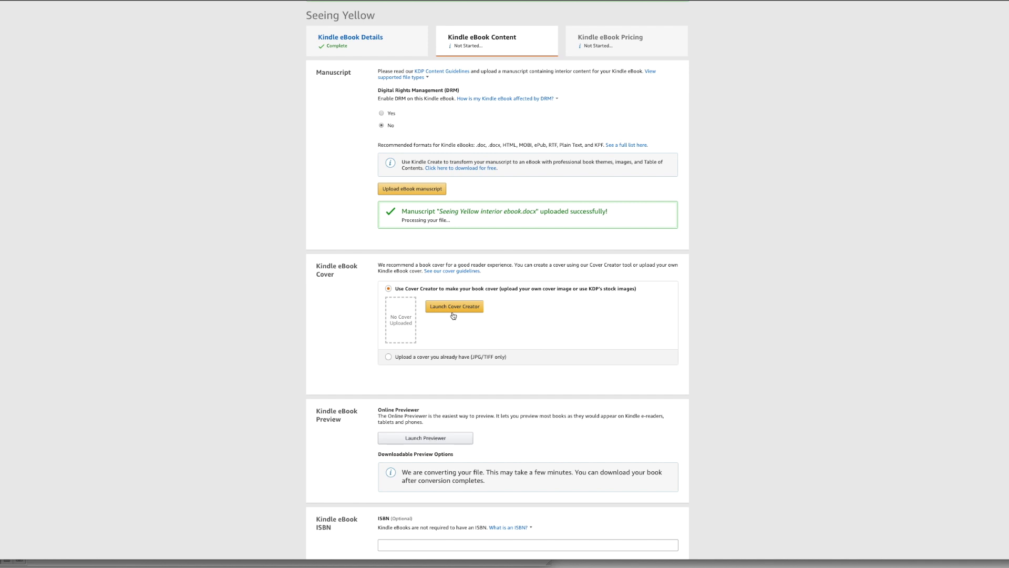
{"action": "left_click", "coordinate": [389, 357]}
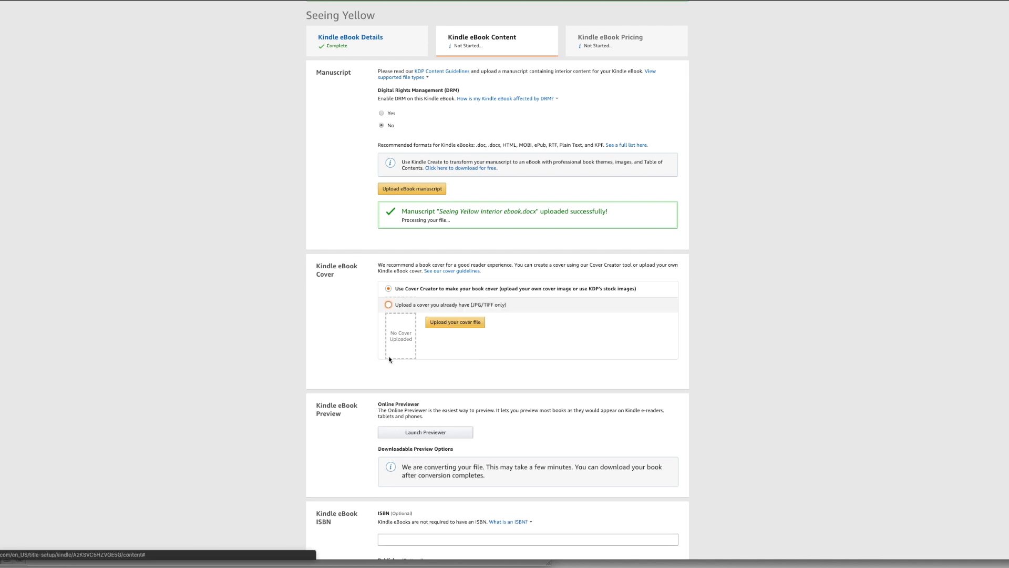
{"action": "left_click", "coordinate": [456, 322]}
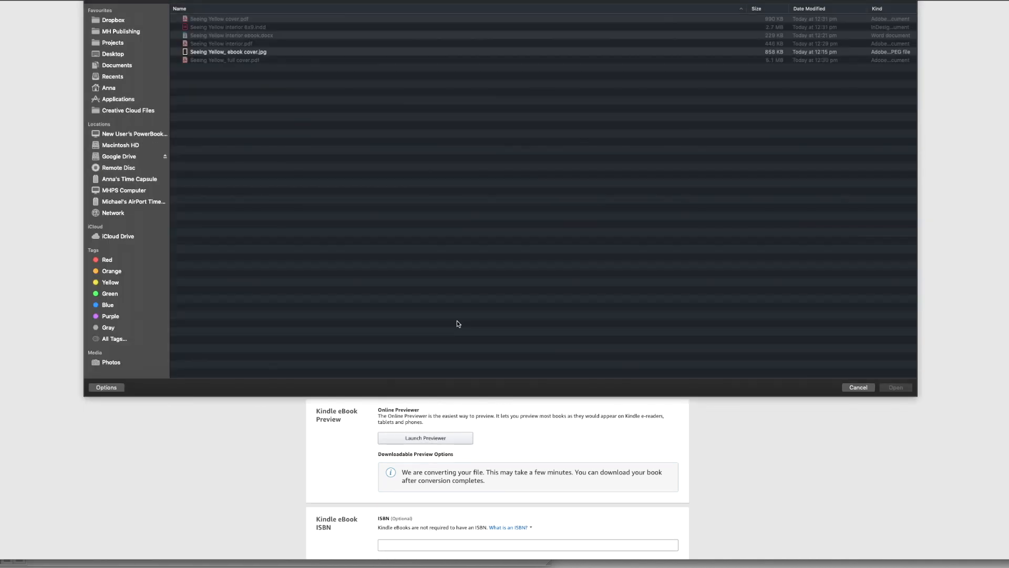
{"action": "left_click", "coordinate": [248, 52]}
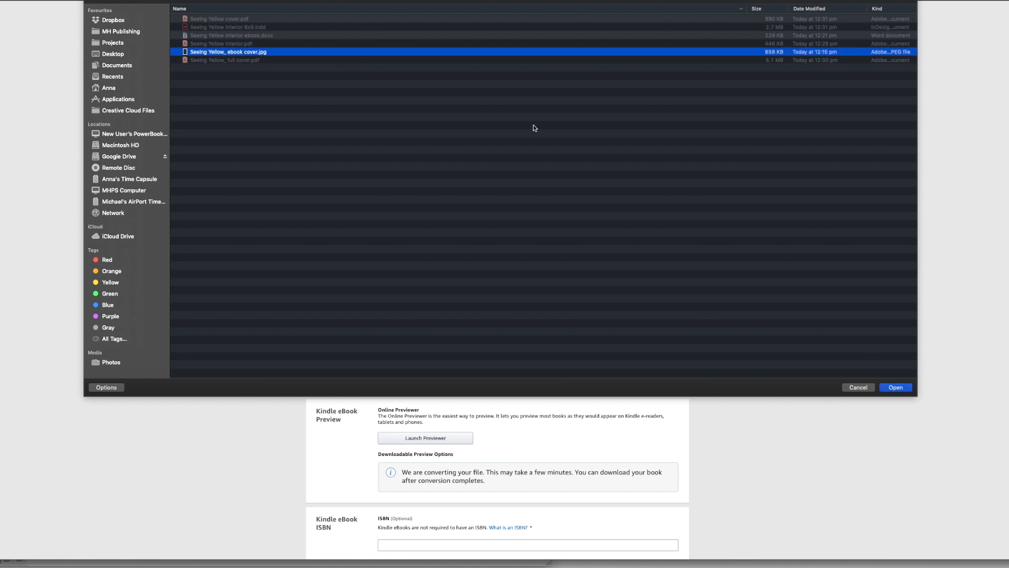
{"action": "left_click", "coordinate": [897, 388]}
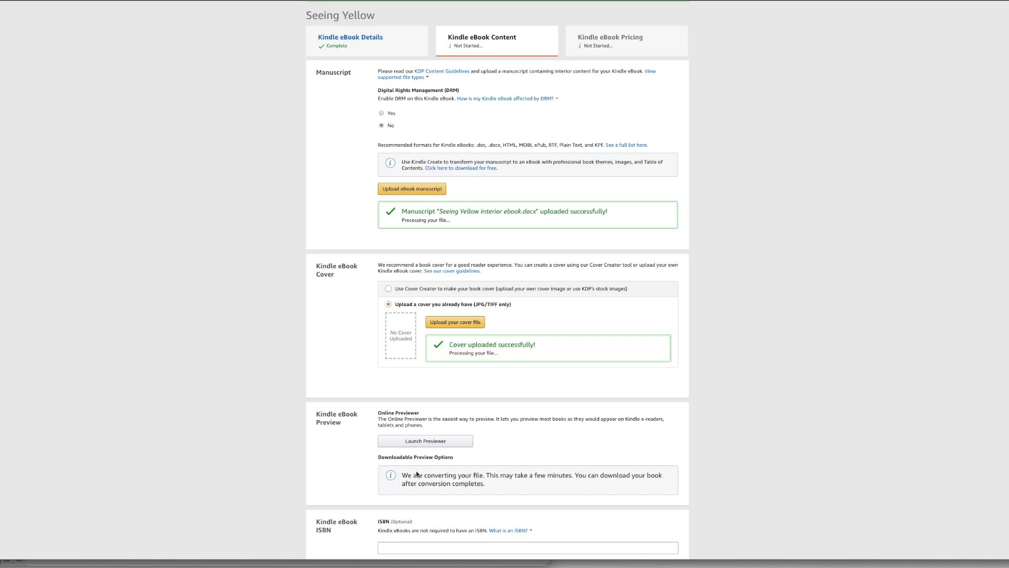
Launch the online previewer and page through the opening chapters to check the manuscript's layout.
{"action": "scroll", "coordinate": [407, 275], "scroll_direction": "down", "scroll_amount": 3}
{"action": "left_click", "coordinate": [406, 275]}
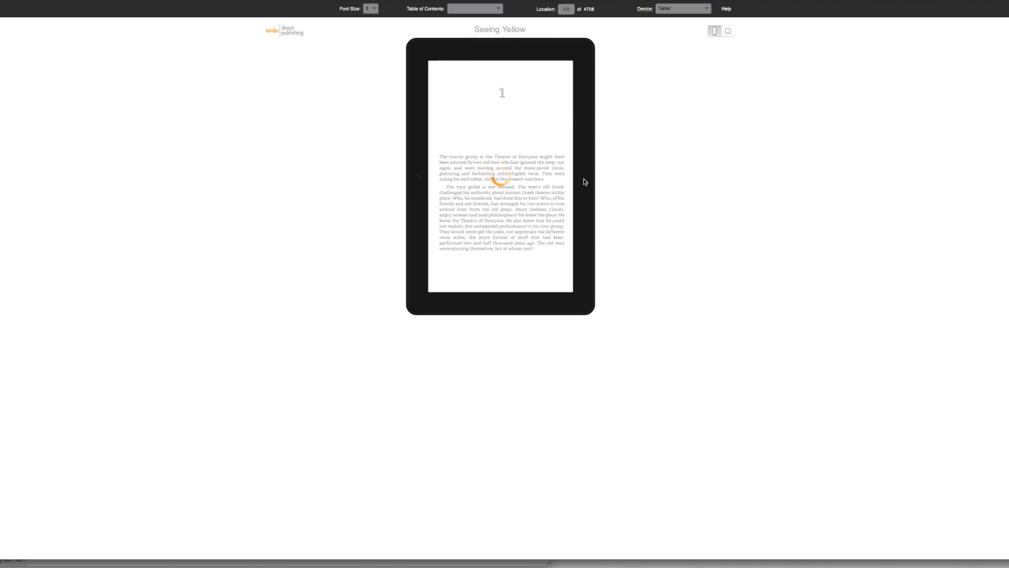
{"action": "left_click", "coordinate": [585, 181]}
{"action": "left_click", "coordinate": [584, 182]}
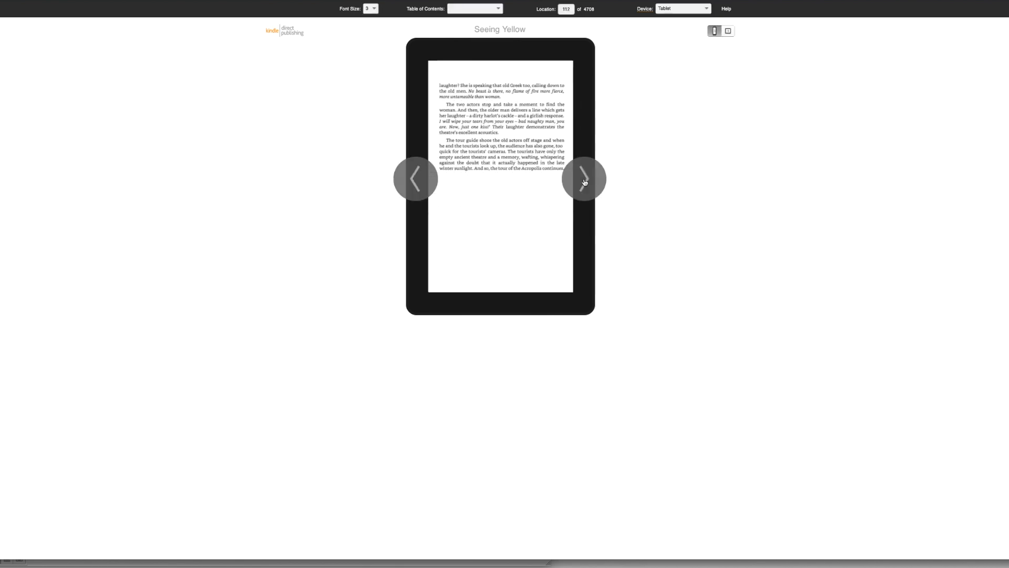
{"action": "left_click", "coordinate": [584, 181]}
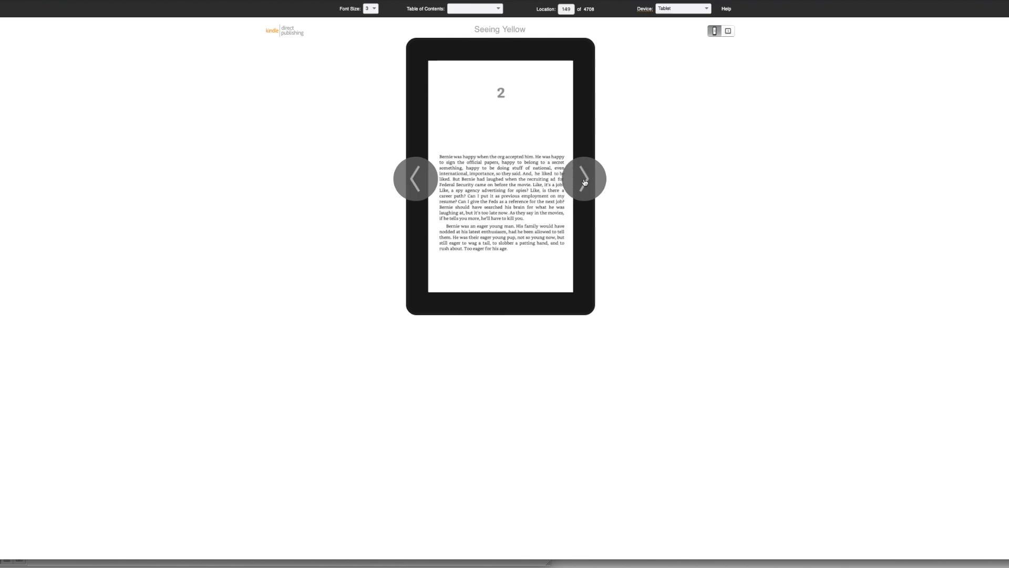
{"action": "left_click", "coordinate": [585, 181]}
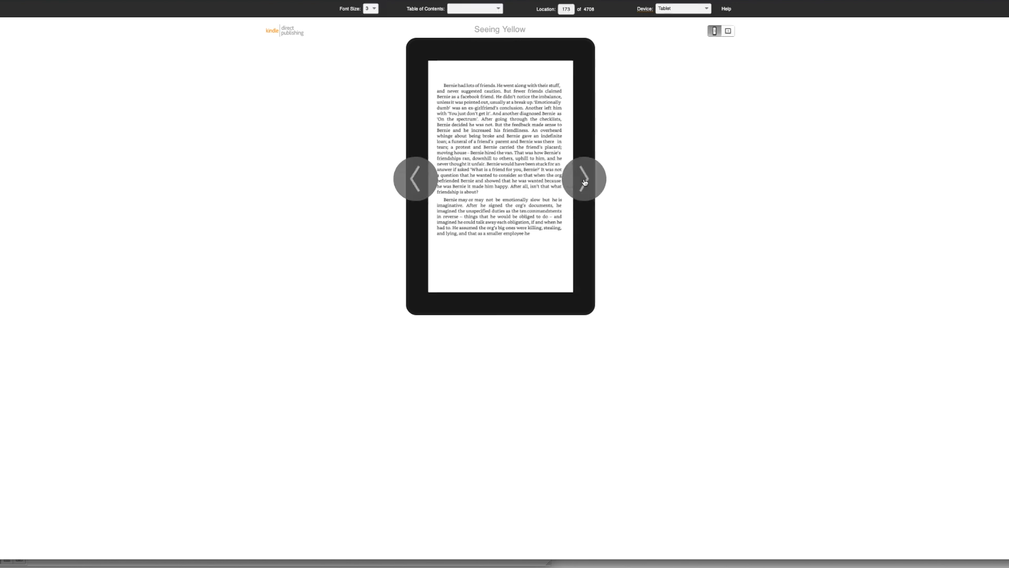
{"action": "left_click", "coordinate": [584, 181]}
{"action": "left_click", "coordinate": [585, 181]}
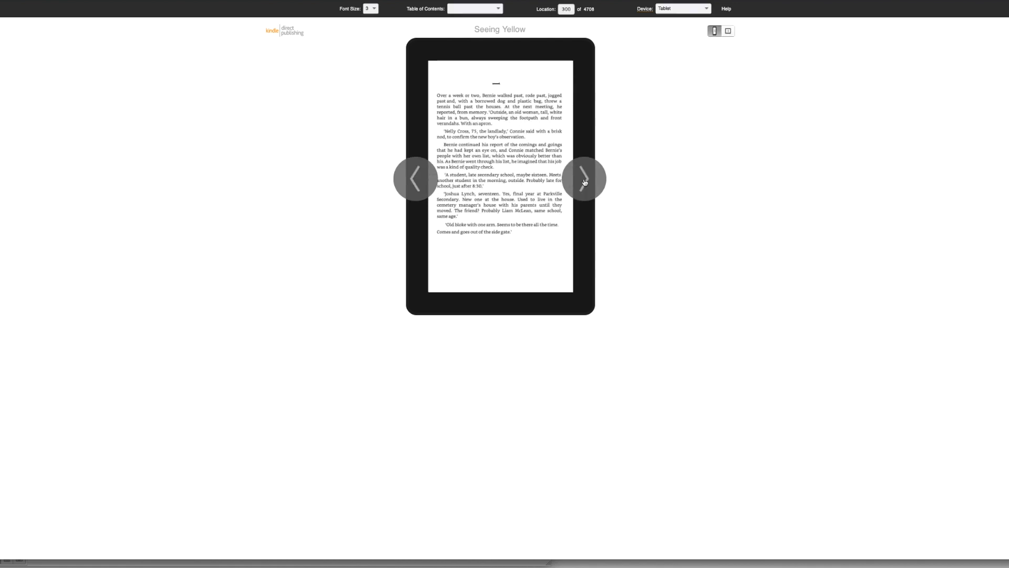
{"action": "left_click", "coordinate": [583, 182]}
{"action": "left_click", "coordinate": [581, 182]}
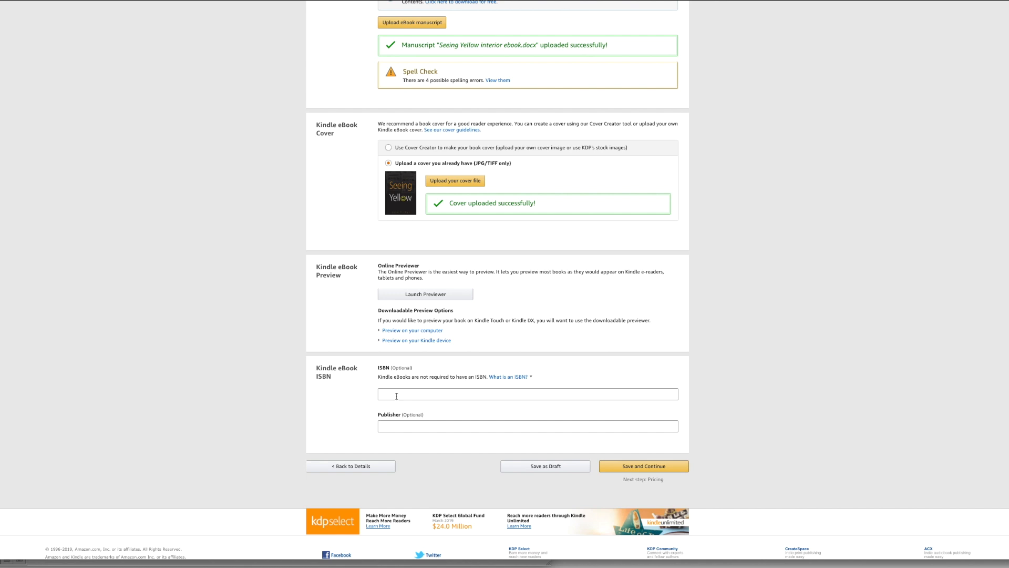
Enter the publisher's name, leaving the ISBN blank, and save the content to continue to the pricing stage.
{"action": "left_click", "coordinate": [399, 425]}
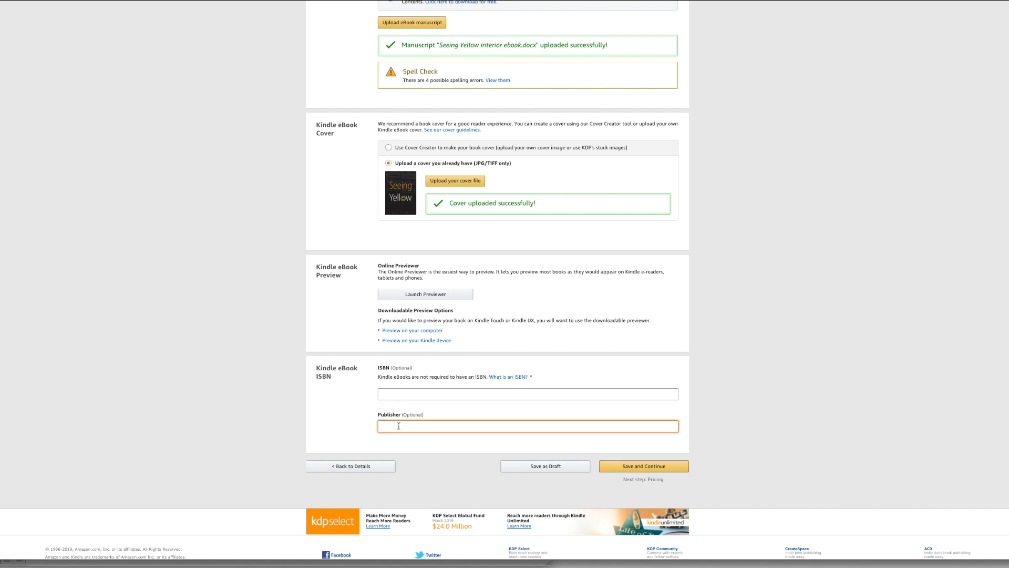
{"action": "type", "text": "John Fisher"}
{"action": "left_click", "coordinate": [652, 467]}
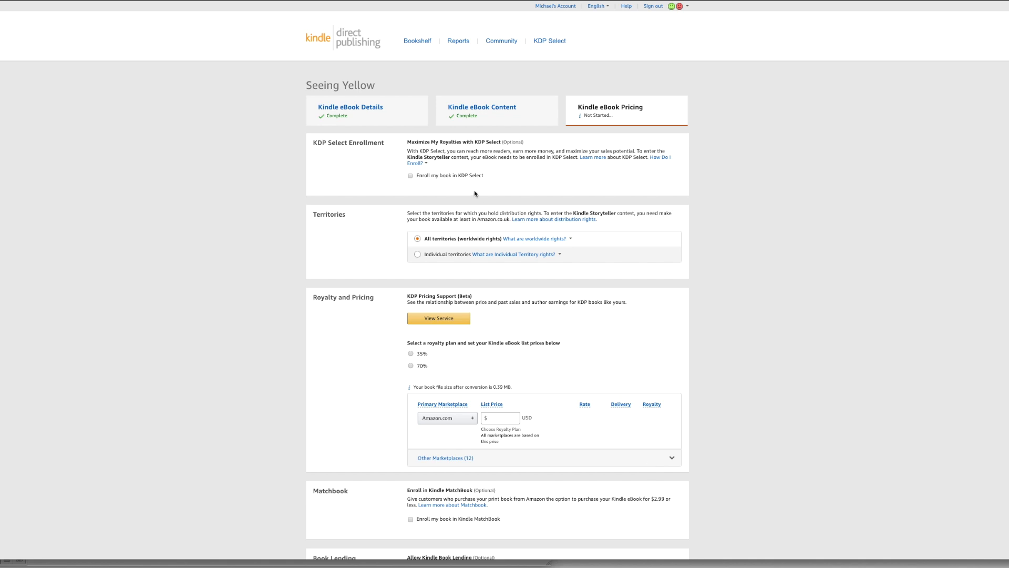
Look through the individual territories available for distribution rights and set the selection back to All territories (worldwide rights).
{"action": "left_click", "coordinate": [425, 163]}
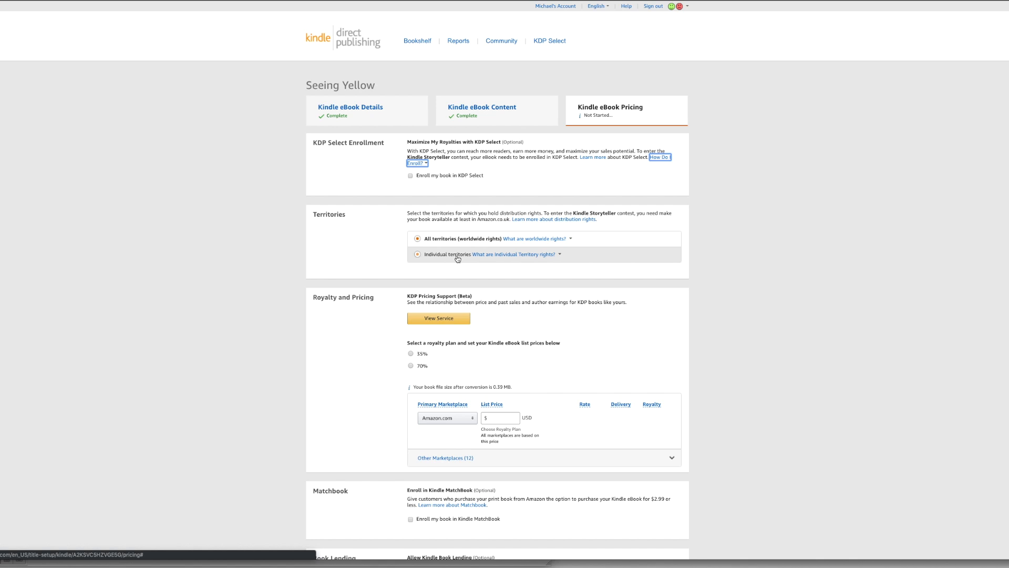
{"action": "left_click", "coordinate": [418, 255]}
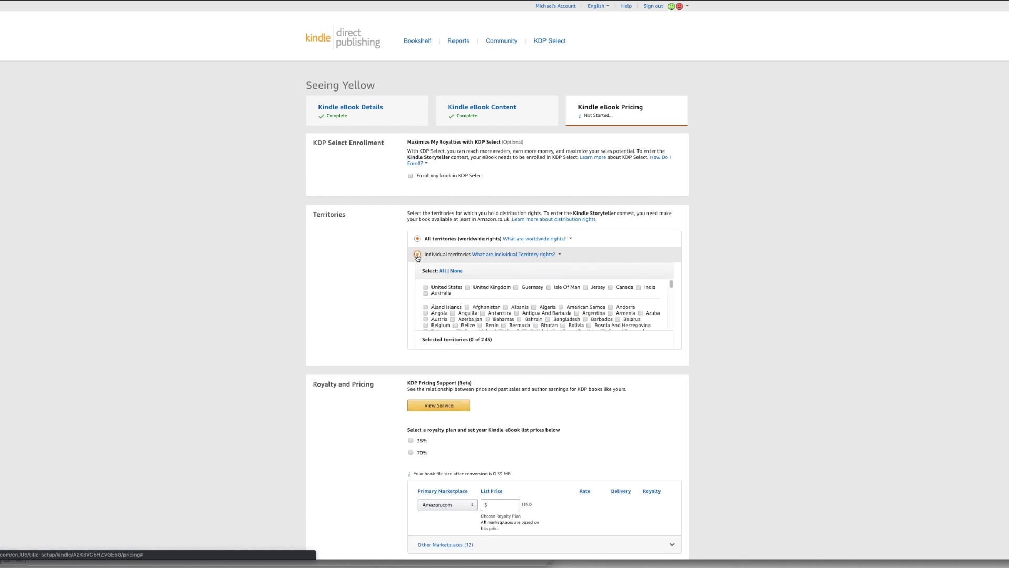
{"action": "scroll", "coordinate": [568, 307], "scroll_direction": "down", "scroll_amount": 5}
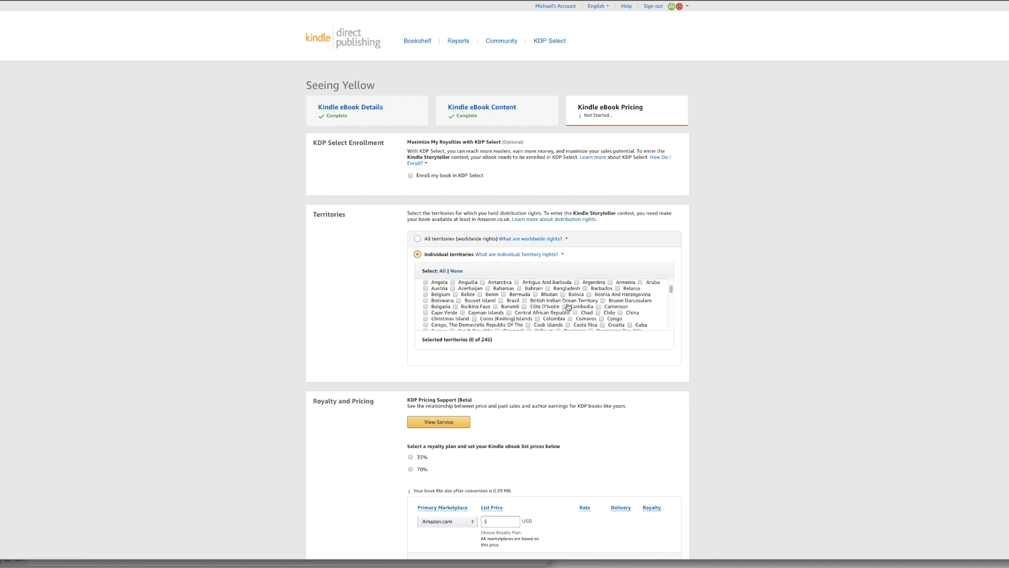
{"action": "scroll", "coordinate": [568, 307], "scroll_direction": "down", "scroll_amount": 10}
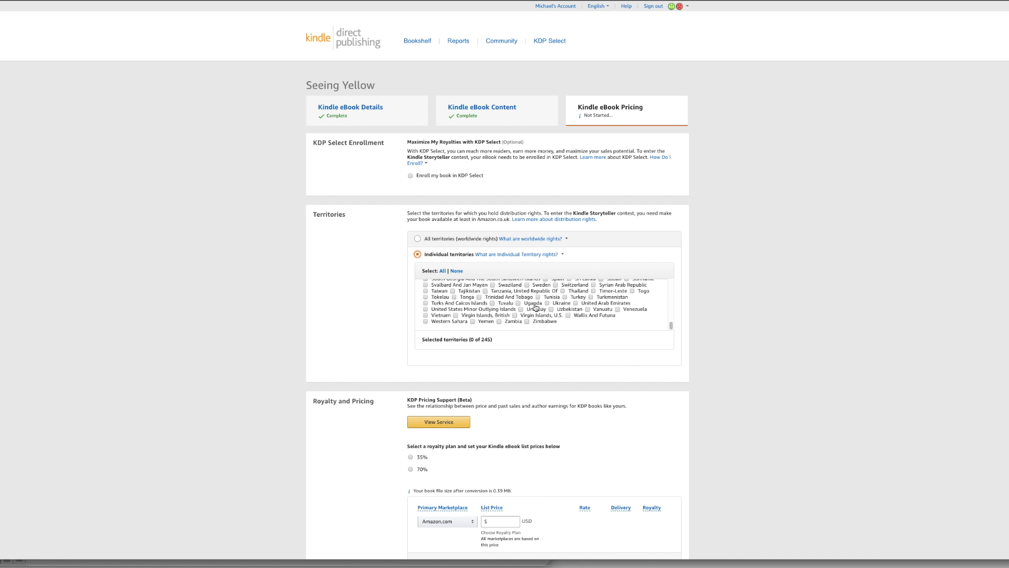
{"action": "scroll", "coordinate": [545, 326], "scroll_direction": "up", "scroll_amount": 3}
{"action": "scroll", "coordinate": [544, 327], "scroll_direction": "up", "scroll_amount": 10}
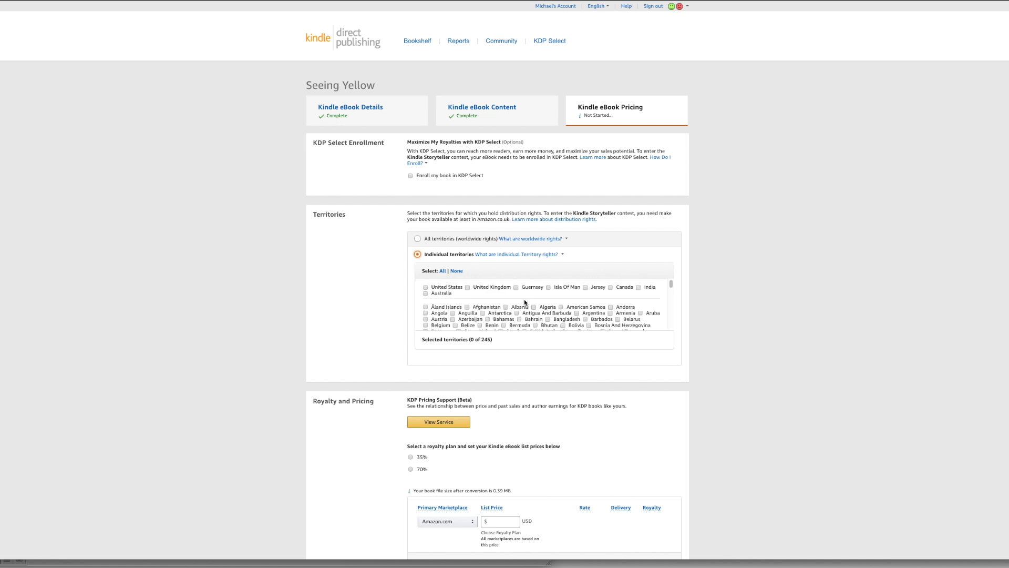
{"action": "left_click", "coordinate": [418, 240]}
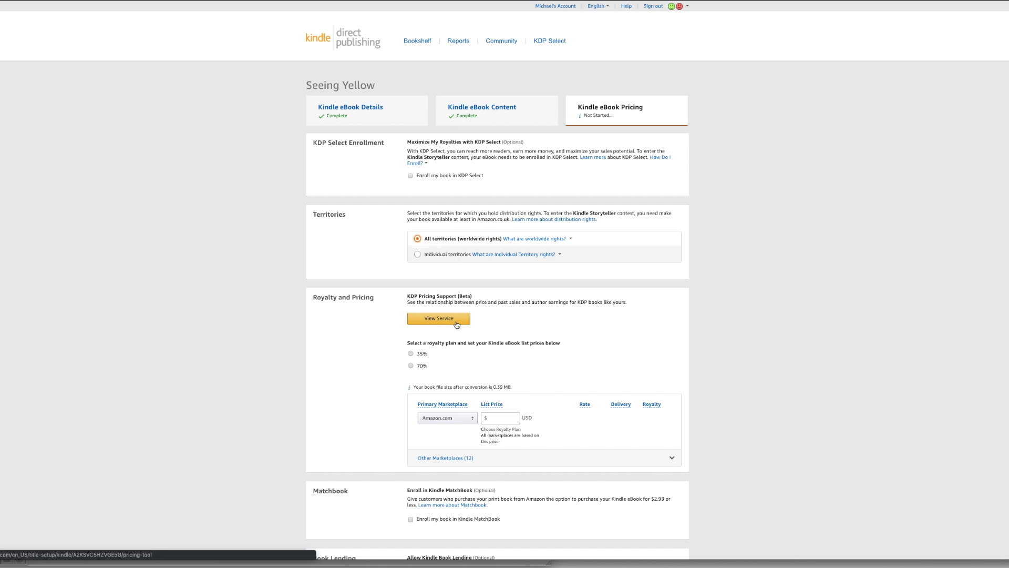
Use KDP Pricing Support to adopt the 70% royalty plan with an Amazon.com list price of 2.99 USD.
{"action": "left_click", "coordinate": [445, 321]}
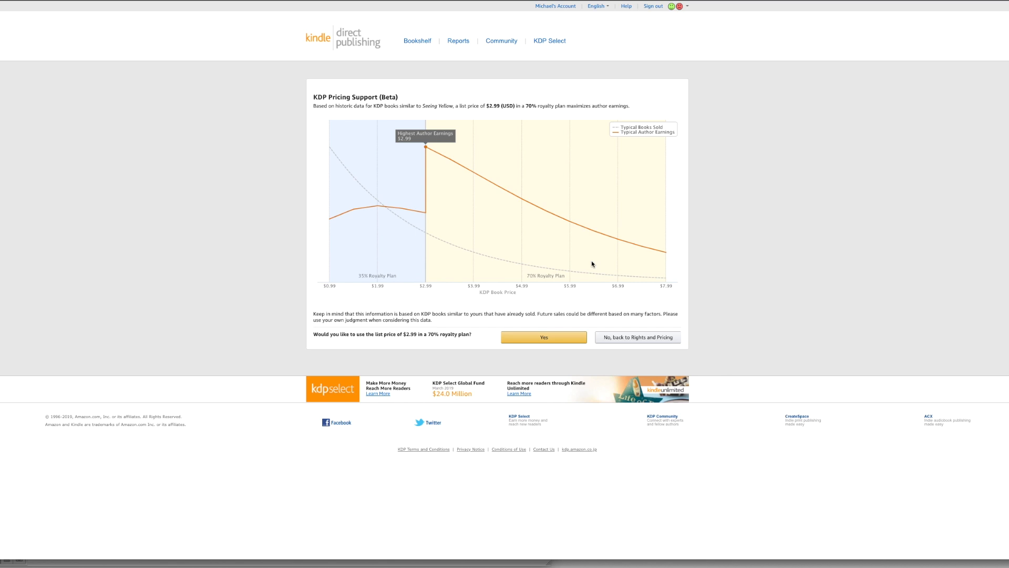
{"action": "left_click", "coordinate": [540, 339]}
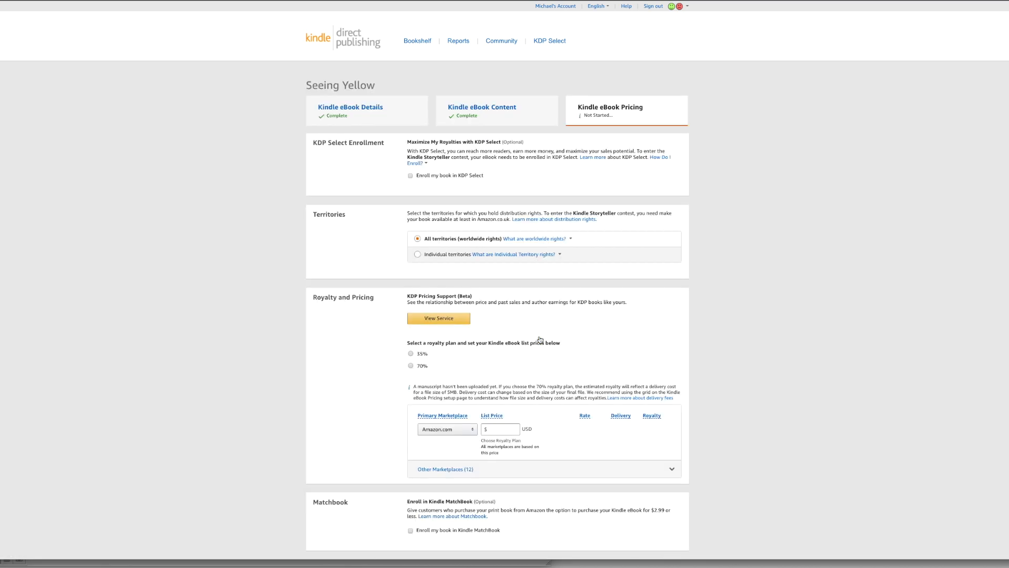
{"action": "left_click", "coordinate": [499, 418]}
{"action": "type", "text": "2.99"}
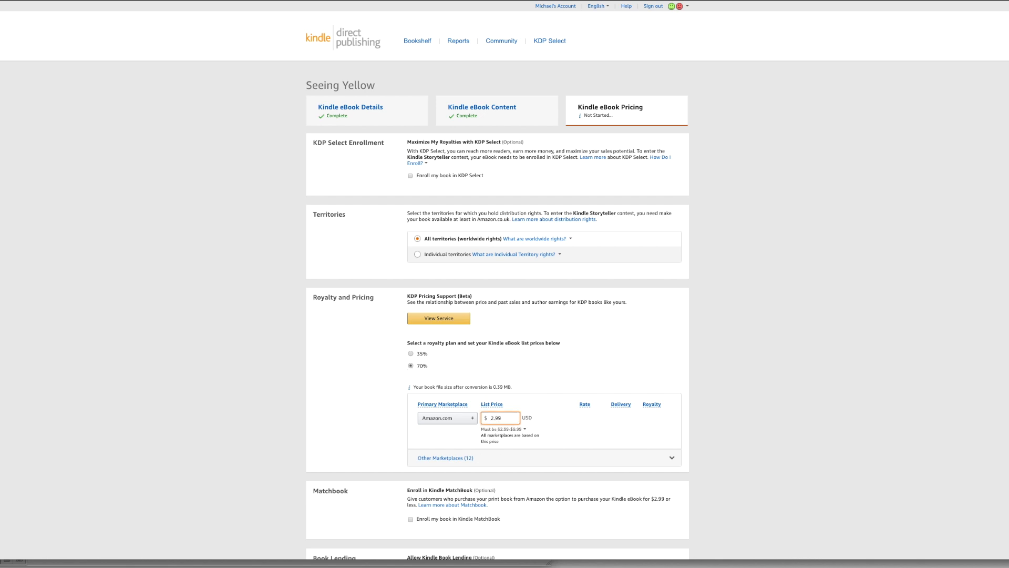
{"action": "left_click", "coordinate": [358, 421]}
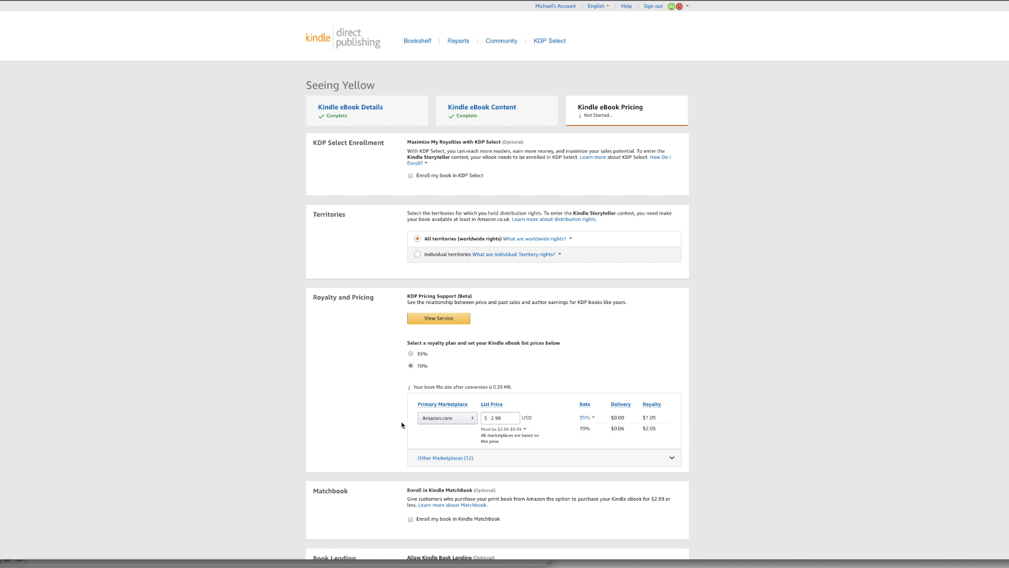
Look through the available primary marketplaces, keeping Amazon.com as the choice.
{"action": "scroll", "coordinate": [395, 418], "scroll_direction": "down", "scroll_amount": 2}
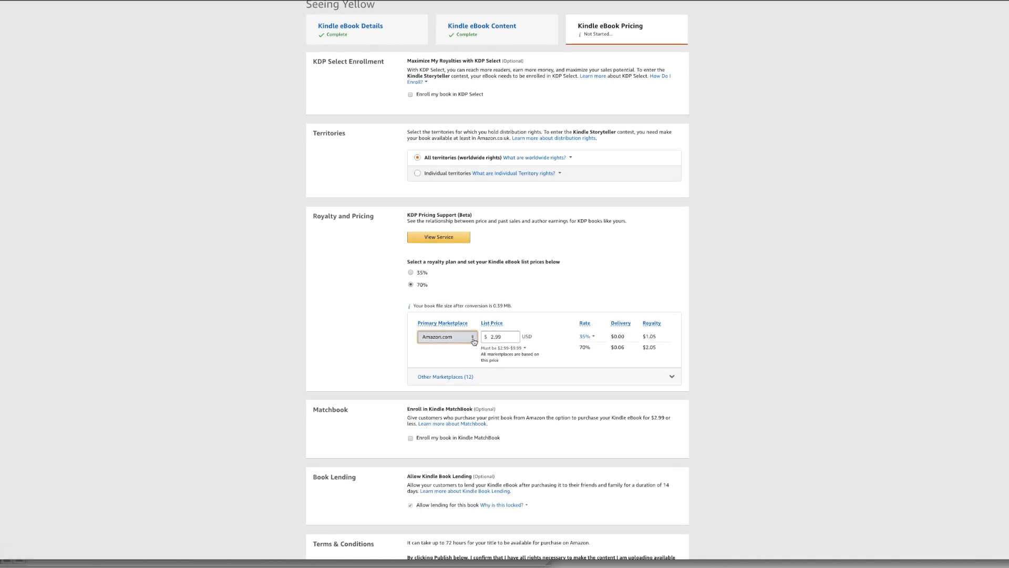
{"action": "left_click", "coordinate": [474, 341]}
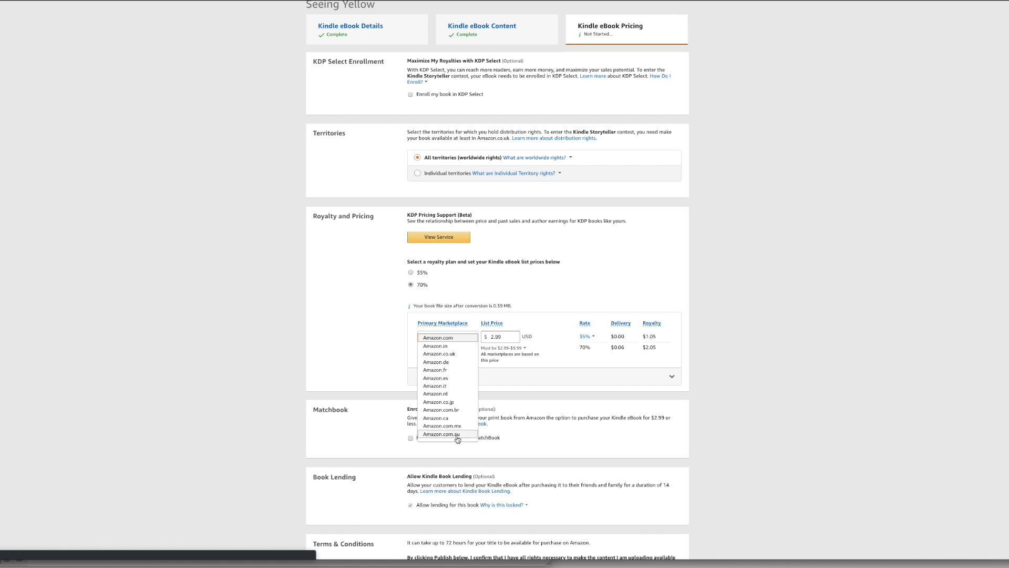
{"action": "left_click", "coordinate": [362, 348]}
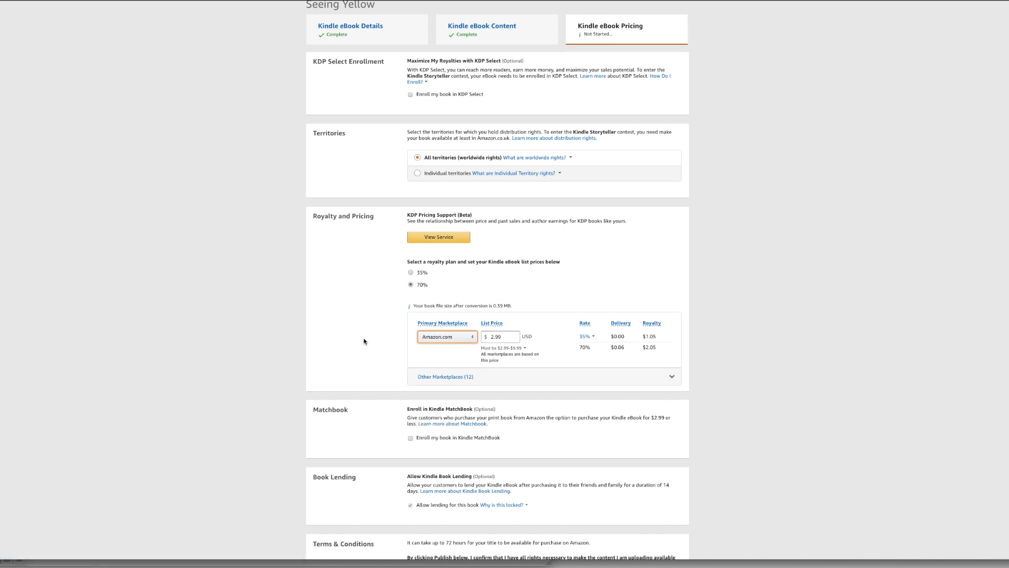
Expand the list prices for the other marketplaces and publish the Kindle eBook.
{"action": "scroll", "coordinate": [364, 342], "scroll_direction": "down", "scroll_amount": 2}
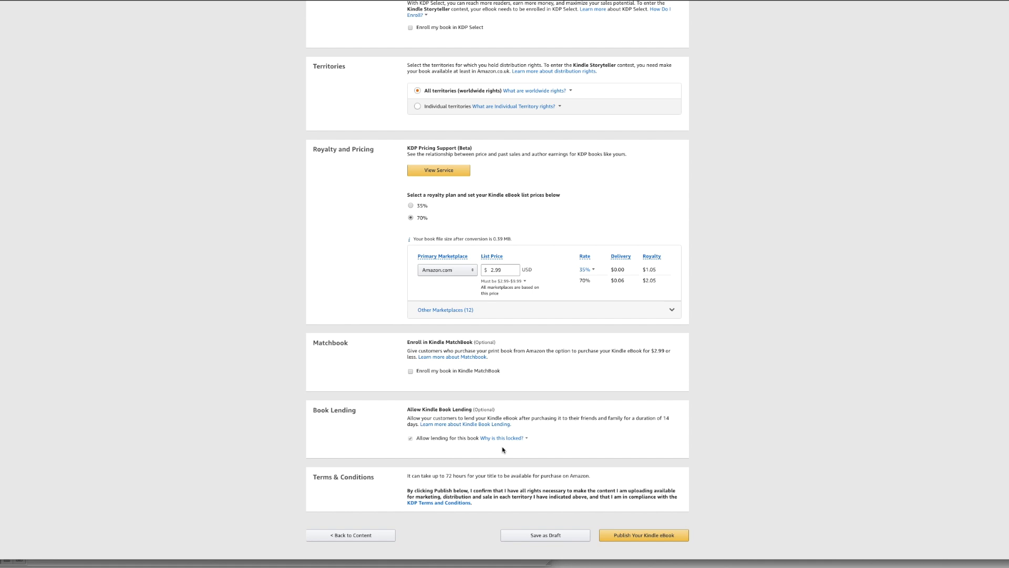
{"action": "left_click", "coordinate": [411, 206]}
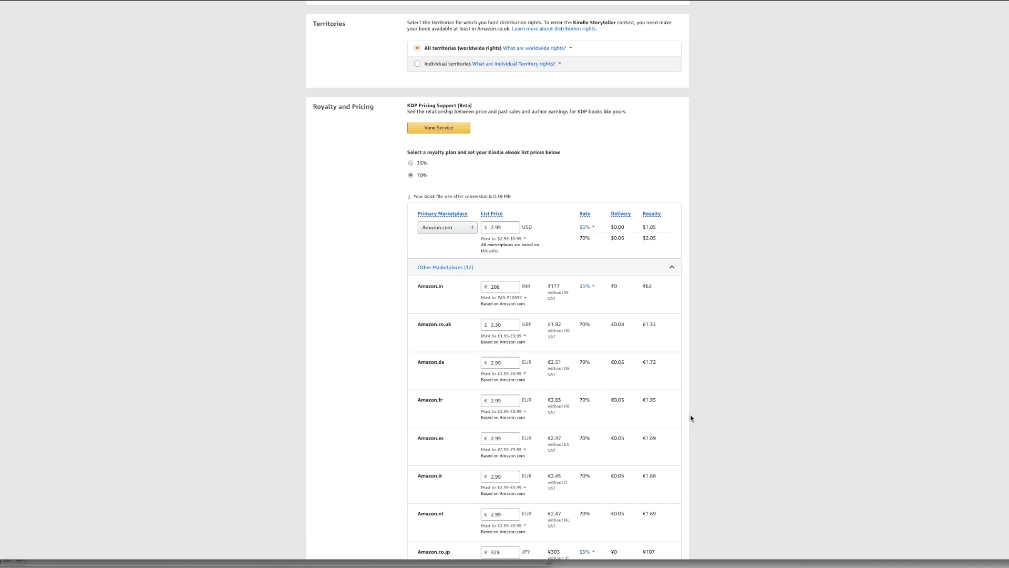
{"action": "scroll", "coordinate": [691, 417], "scroll_direction": "down", "scroll_amount": 10}
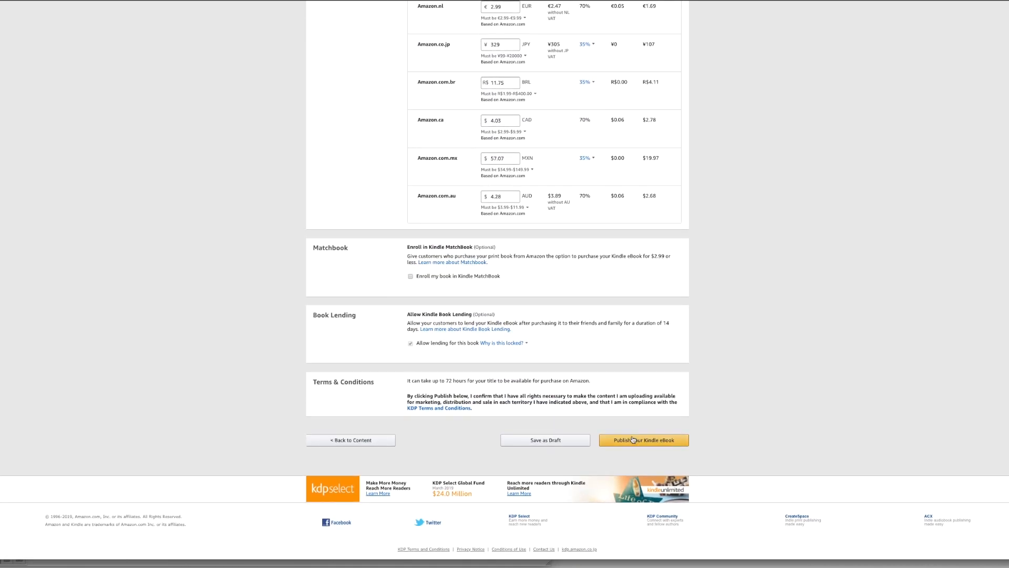
{"action": "left_click", "coordinate": [631, 431]}
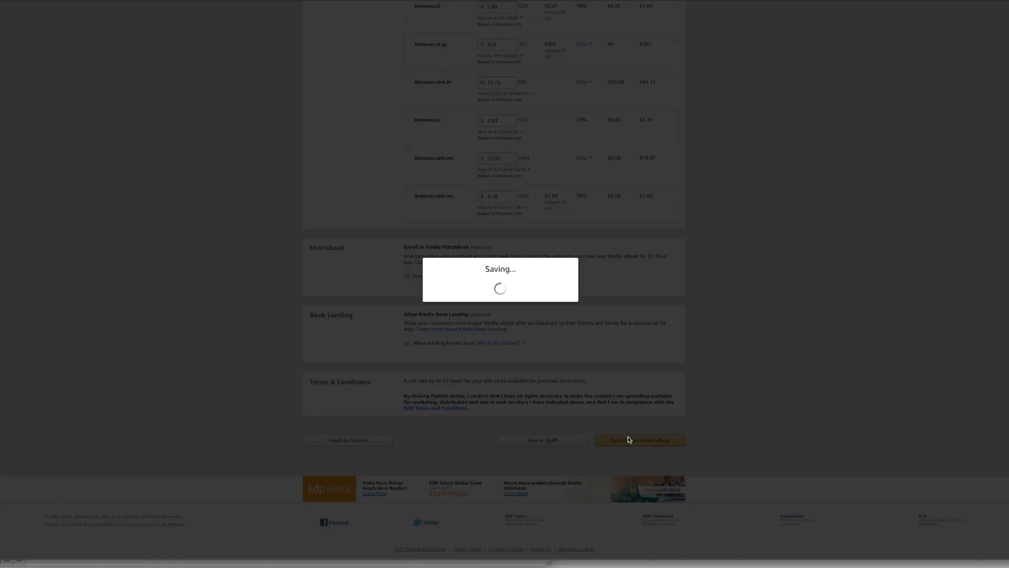